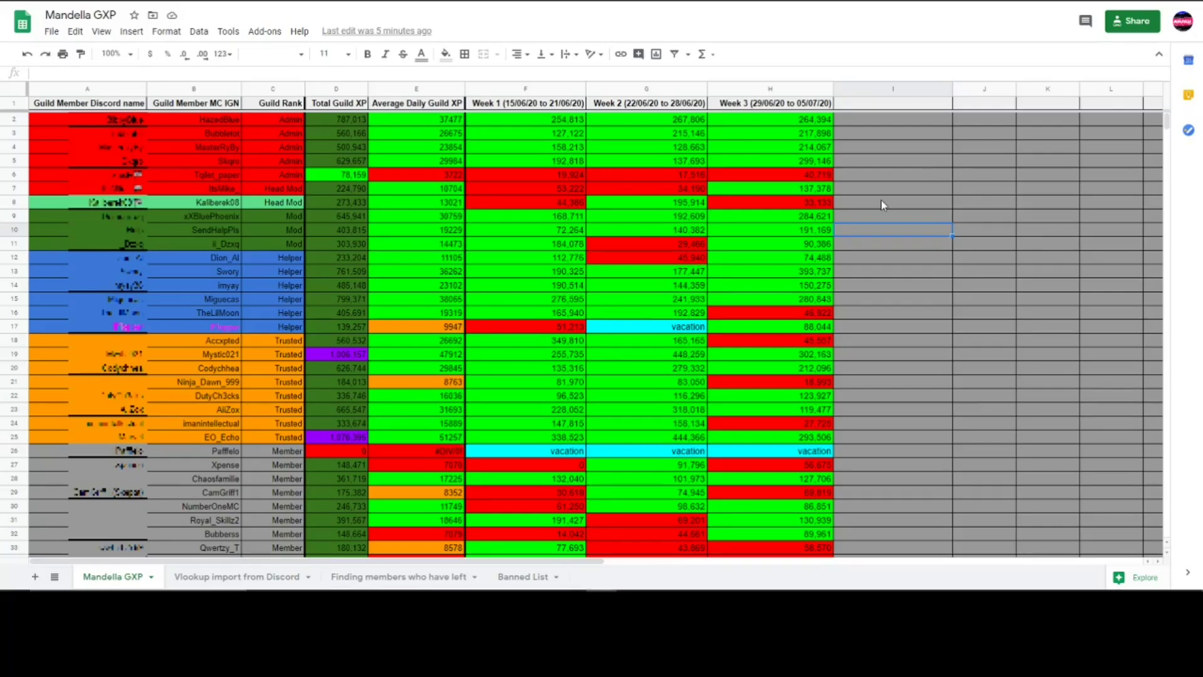
Step: Switch to Discord, request the guild's weekly XP with "!weekly Mandella all" and copy entries #1 to #82 from the bot's reply
key("alt+Tab")
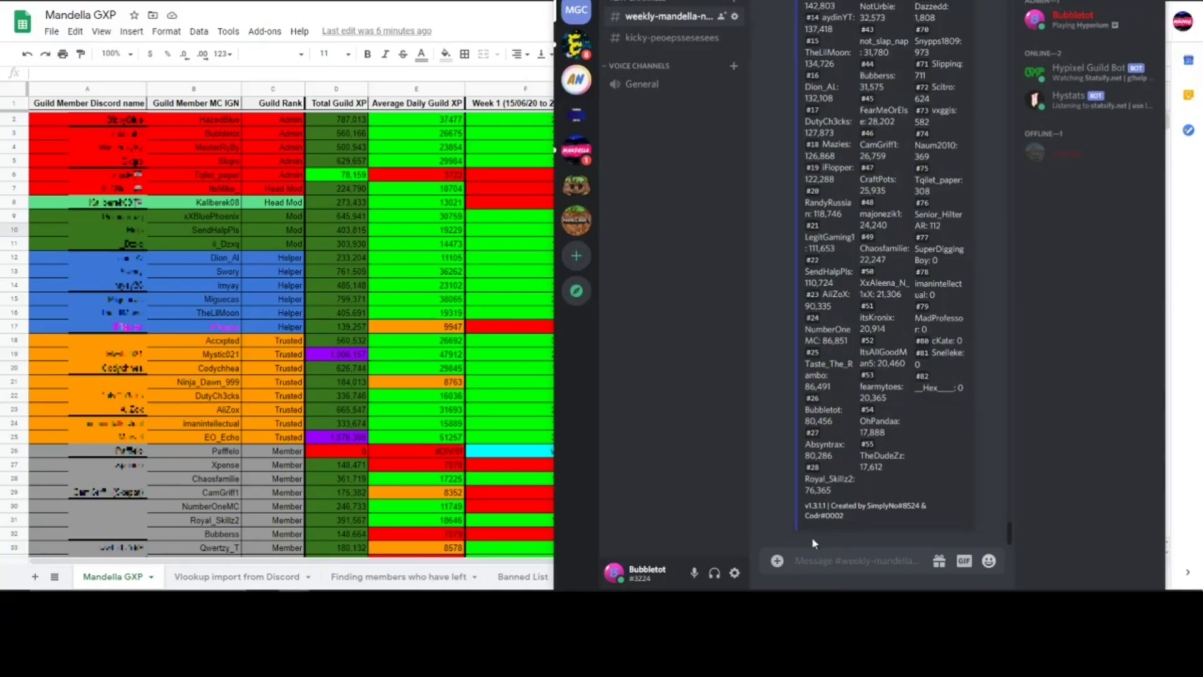
type("!weekly Mandella all")
key("Return")
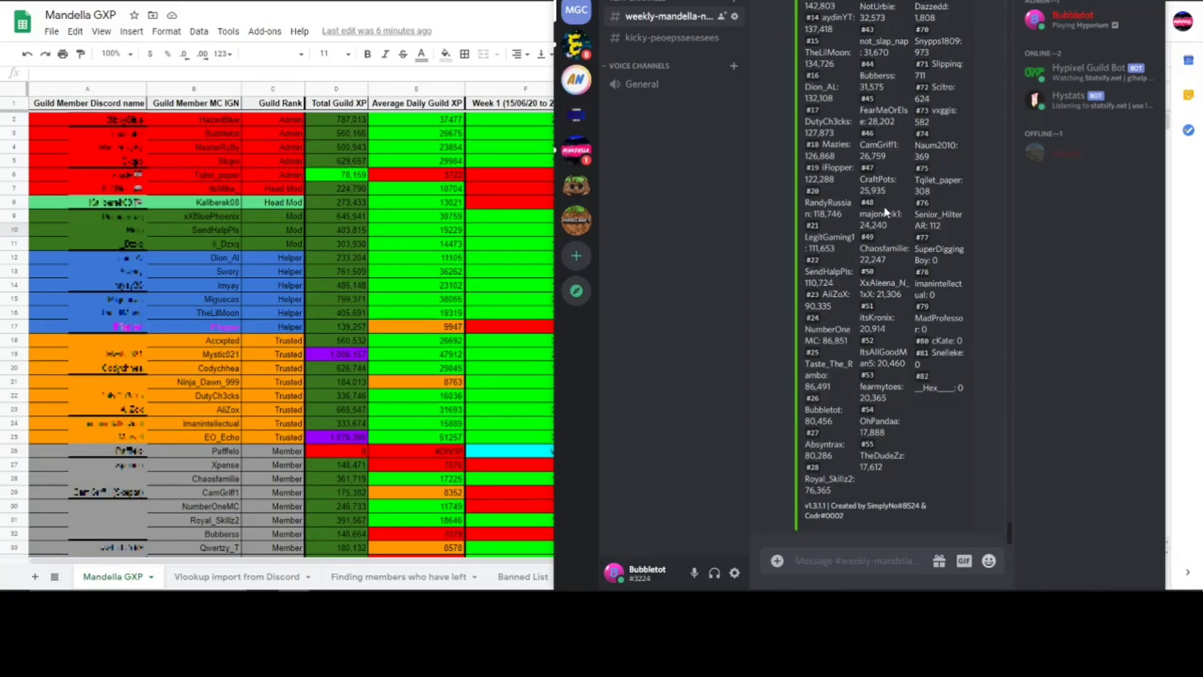
left_click_drag(967, 390, 808, 160)
scroll(896, 255, "up", 9)
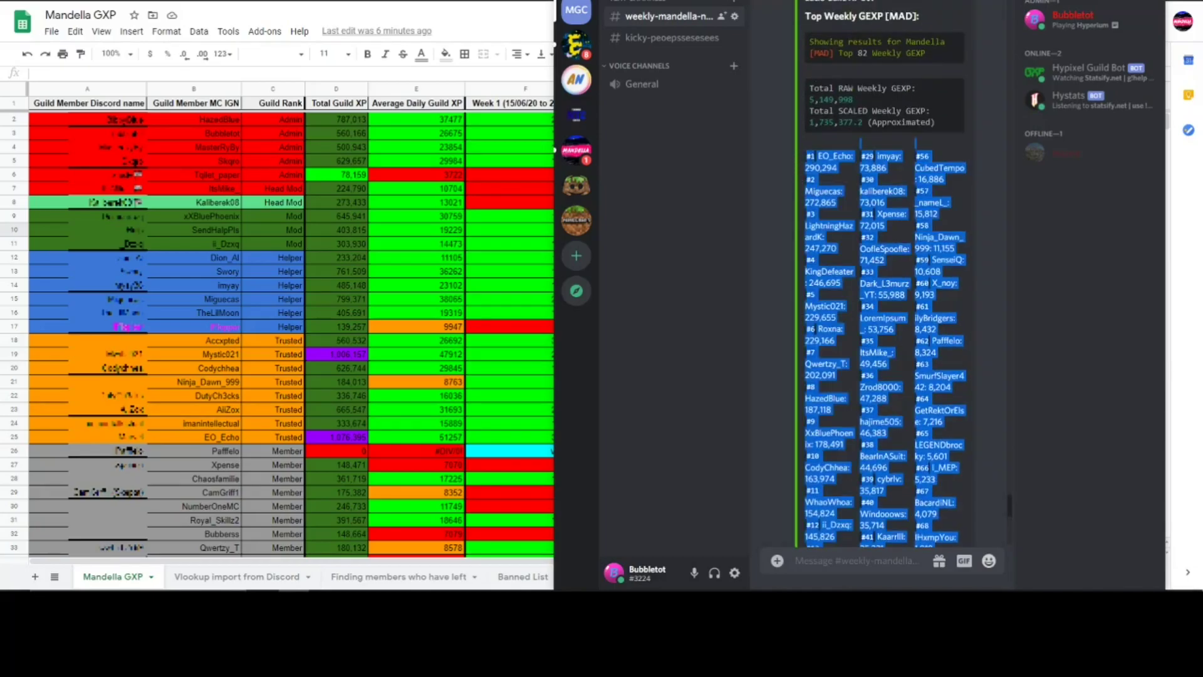
Step: Return to the Mandella GXP spreadsheet and select cell Q1 on the "Vlookup import from Discord" sheet
key("alt+Tab")
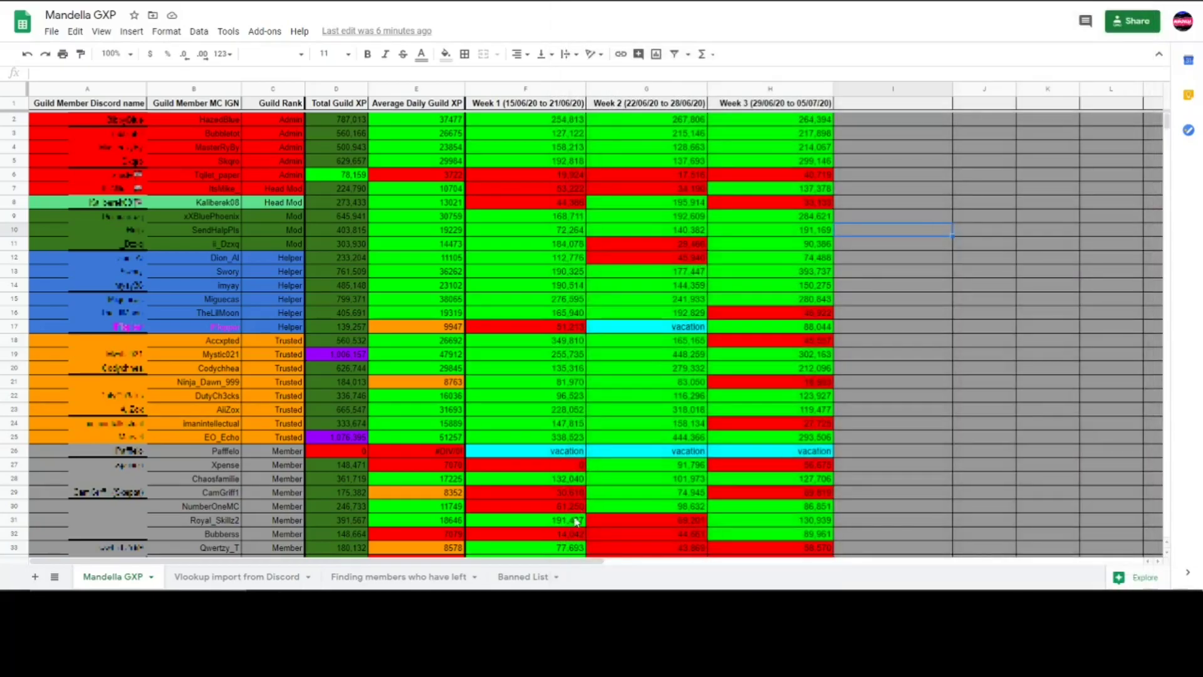
left_click(255, 577)
left_click(543, 93)
left_click(564, 102)
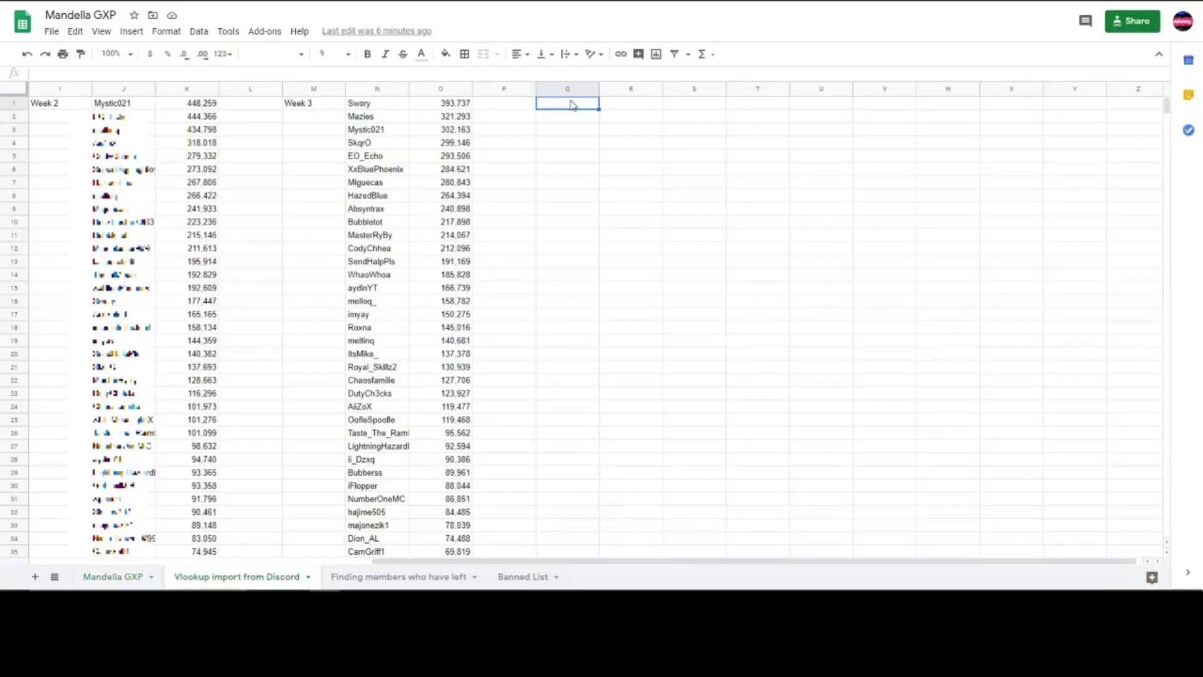
key("ctrl+v")
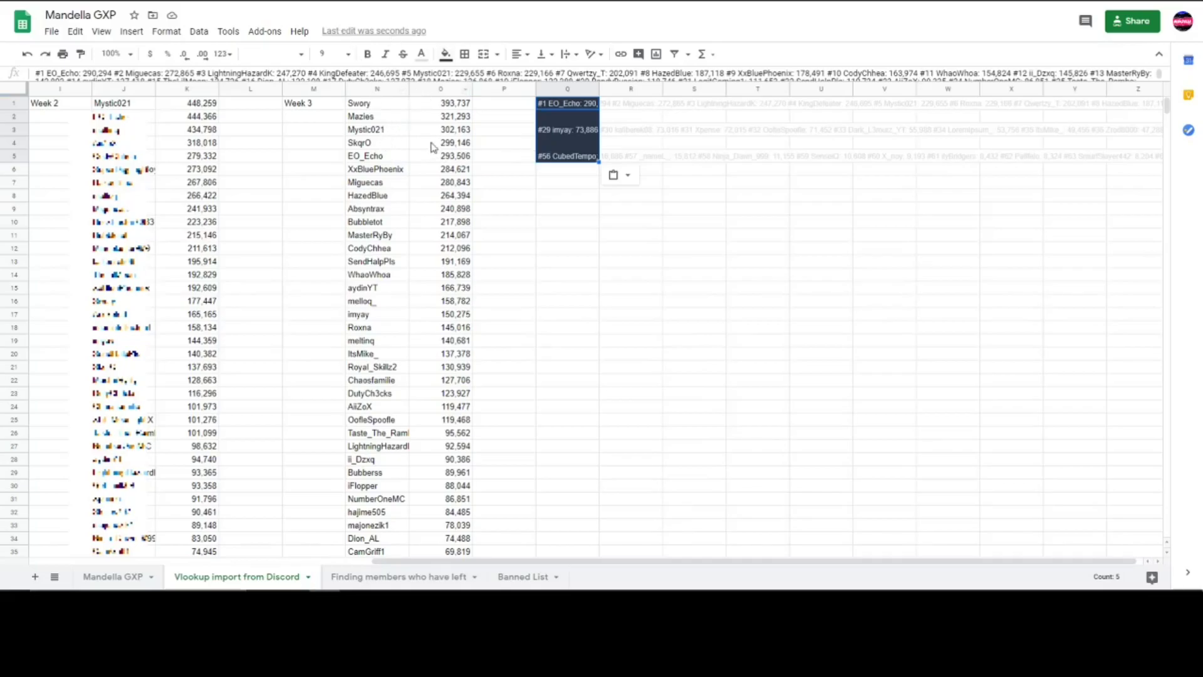
key("Delete")
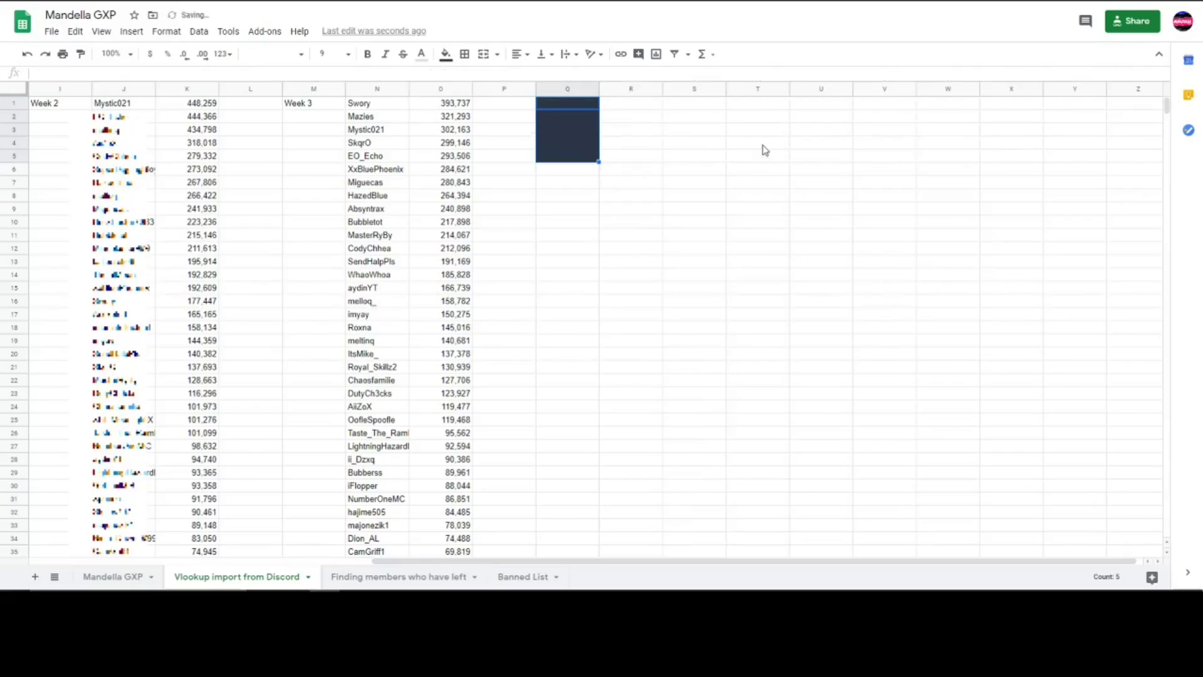
left_click(754, 145)
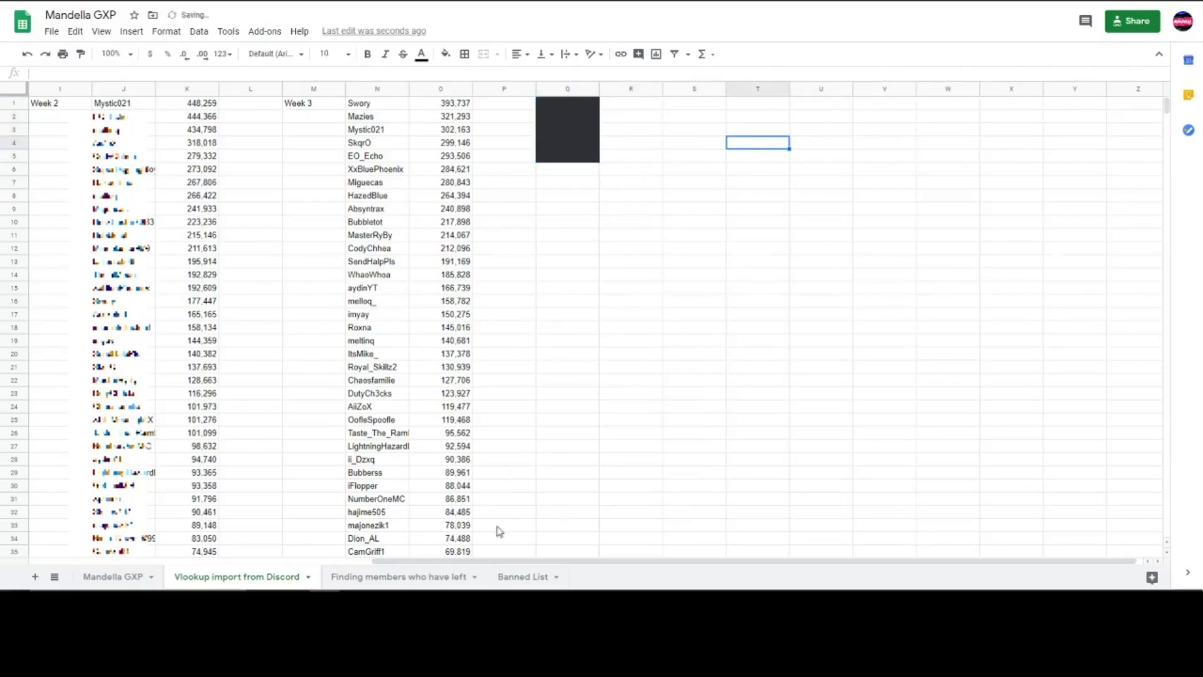
Step: Open Notepad and paste the copied weekly XP list into the blank document
left_click(138, 602)
type("n")
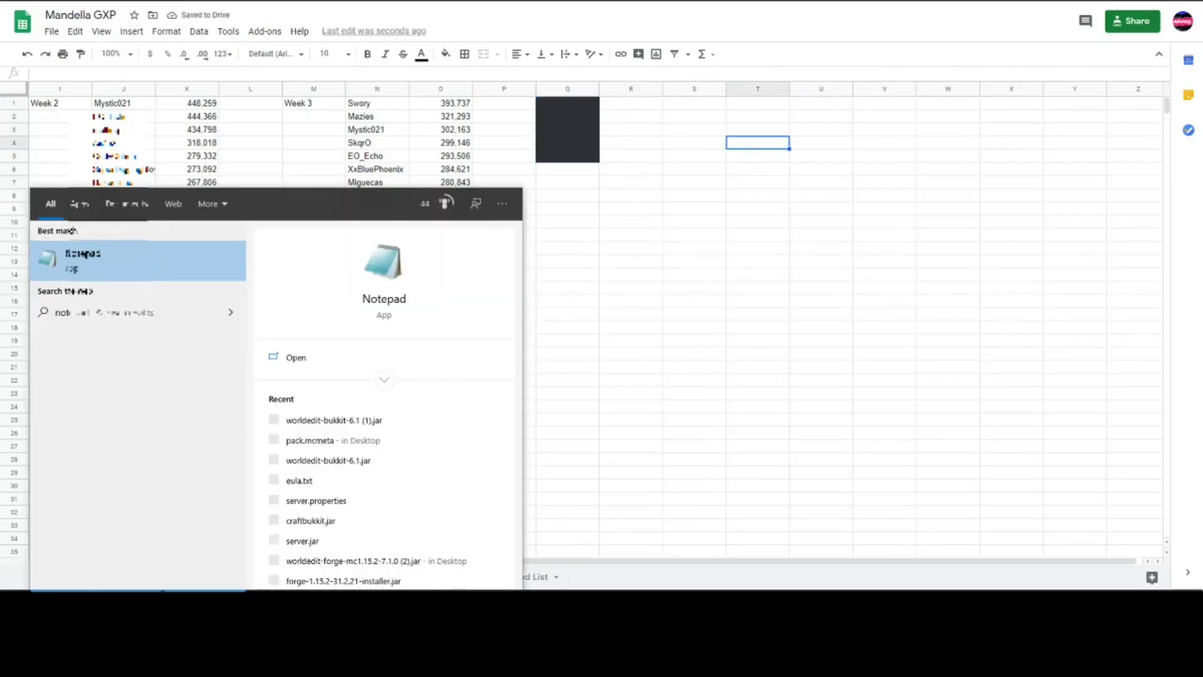
key("Return")
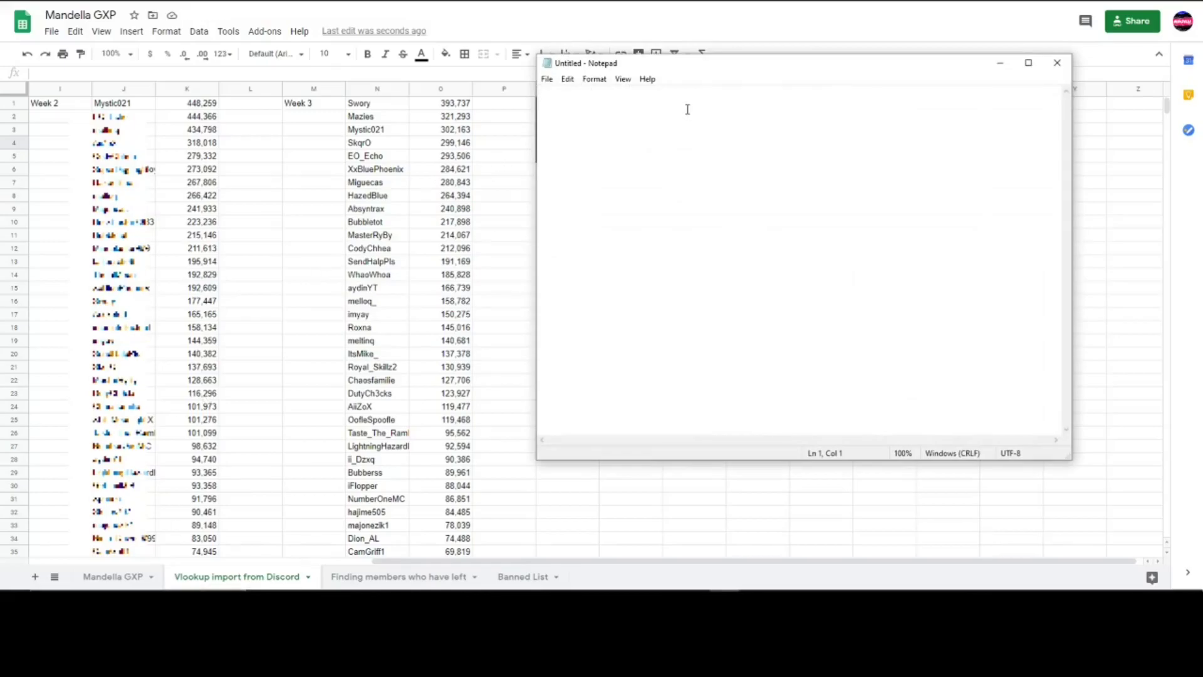
key("ctrl+v")
Step: Remove the blank lines between entries #55 and #56 and between #28 and #29 in the Notepad list
scroll(627, 188, "up", 7)
left_click(571, 282)
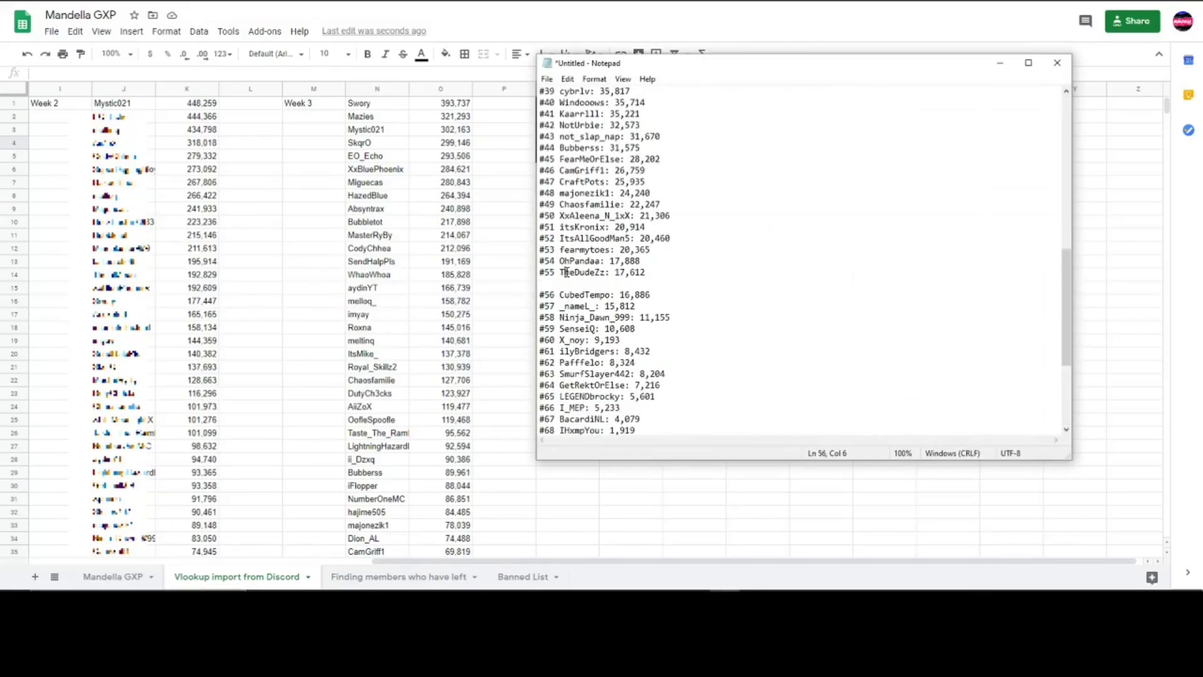
key("BackSpace")
key("BackSpace")
scroll(571, 282, "up", 12)
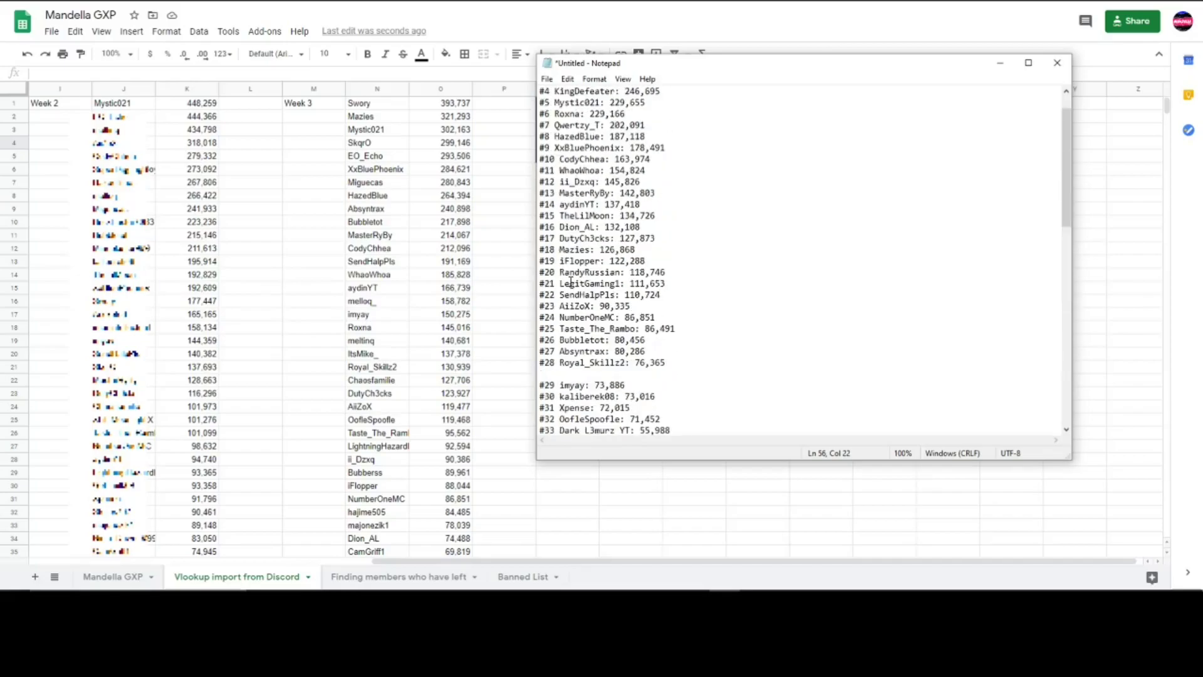
key("BackSpace")
key("BackSpace")
scroll(605, 288, "up", 1)
left_click(606, 238)
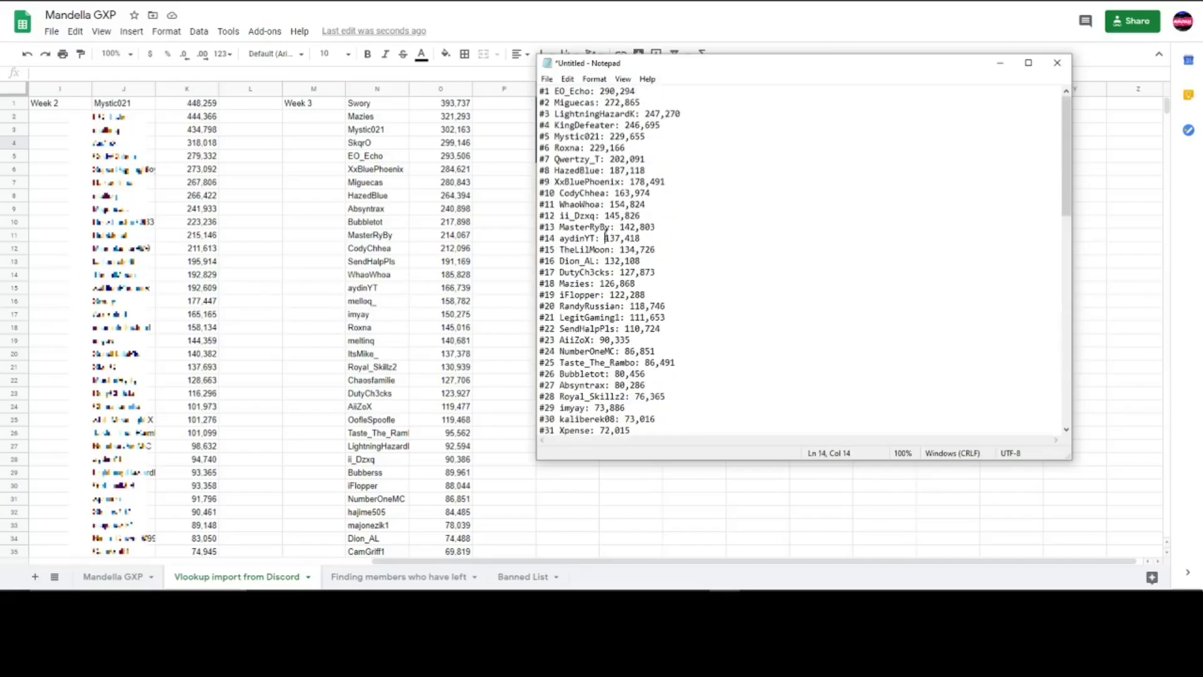
Step: Copy the entire cleaned list and close Notepad without saving it
key("ctrl+a")
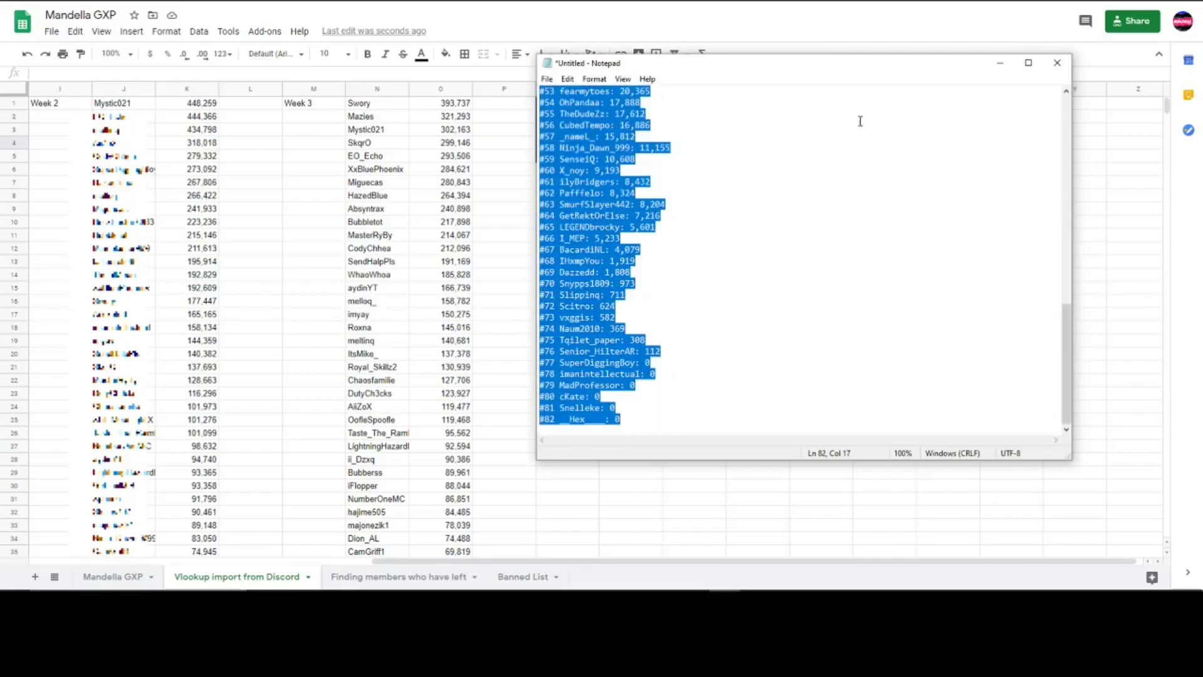
left_click(1057, 63)
left_click(620, 270)
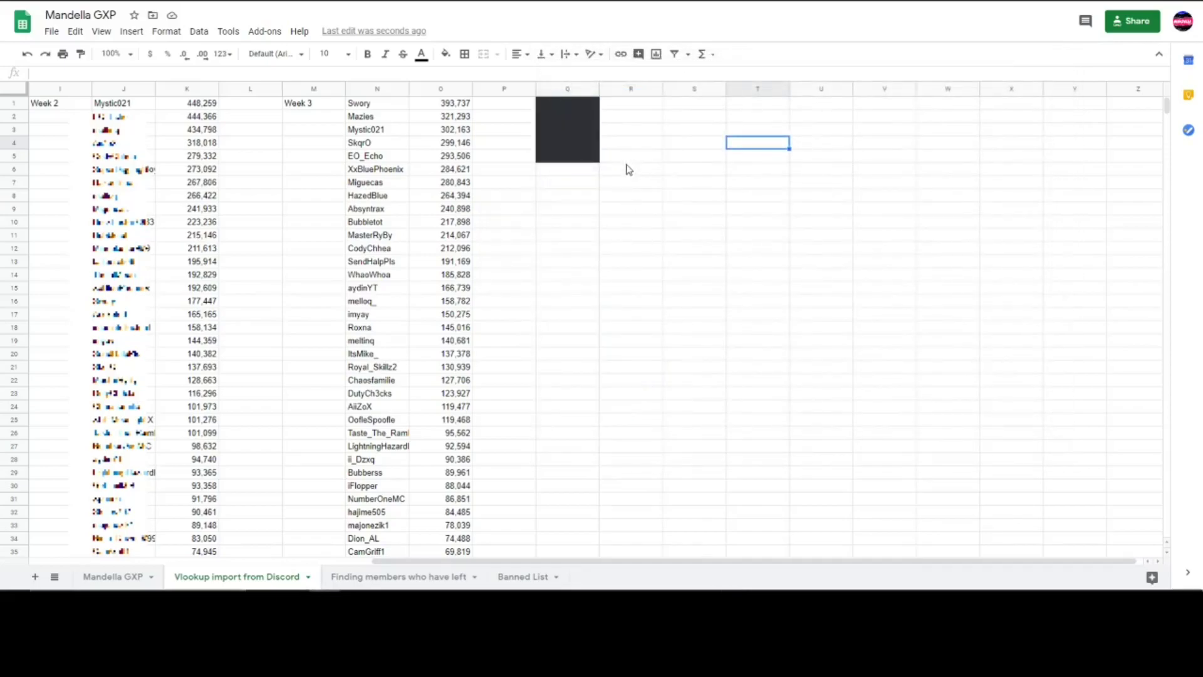
Step: Paste the cleaned weekly XP list into the import sheet starting at cell Q1
left_click(586, 104)
key("ctrl+v")
scroll(689, 219, "down", 3)
scroll(690, 219, "up", 3)
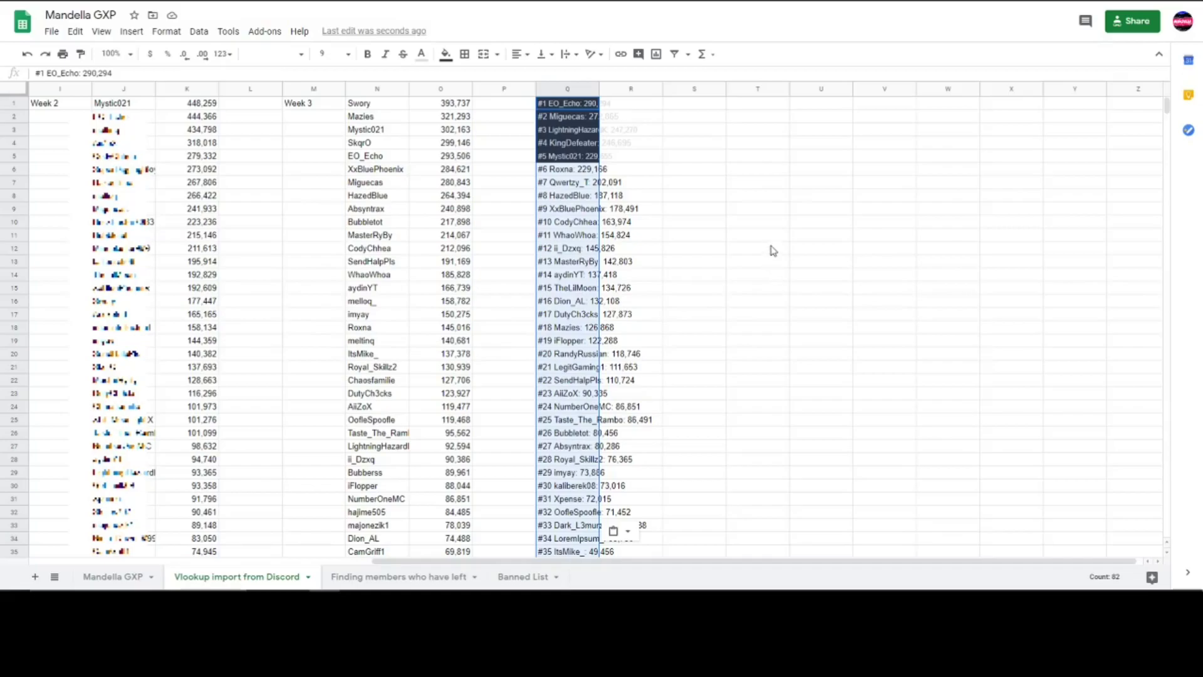
Step: Split the pasted list into separate rank, name and XP columns using Space as the separator
left_click(200, 31)
left_click(239, 358)
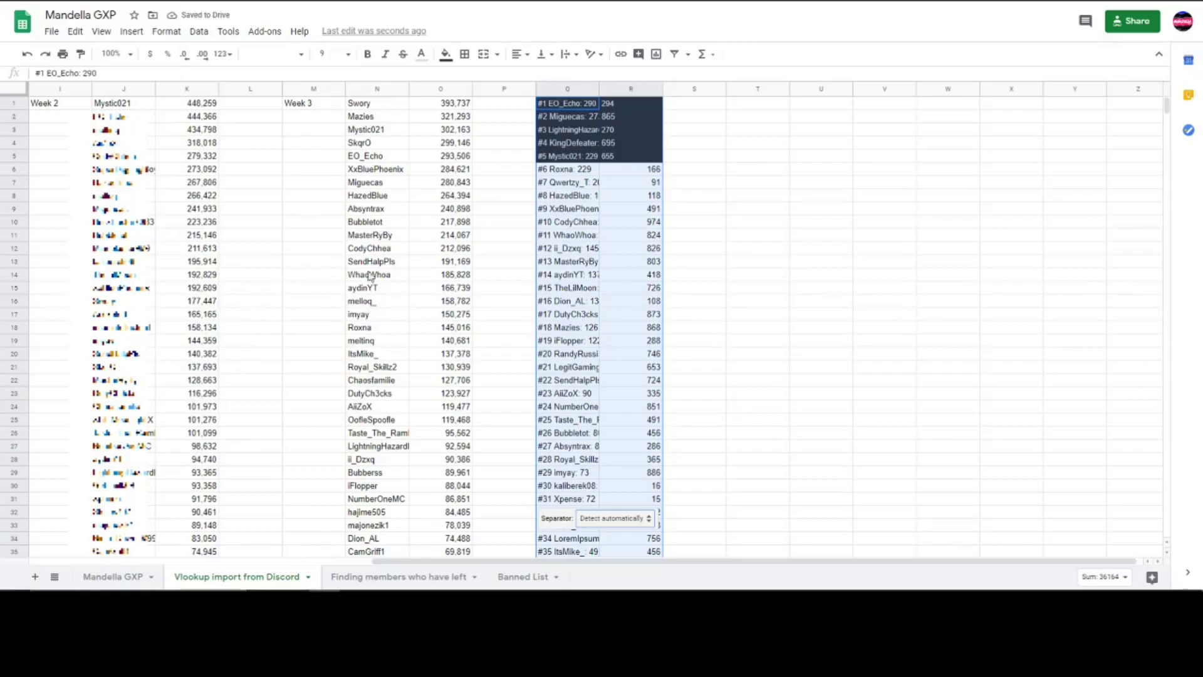
left_click(605, 519)
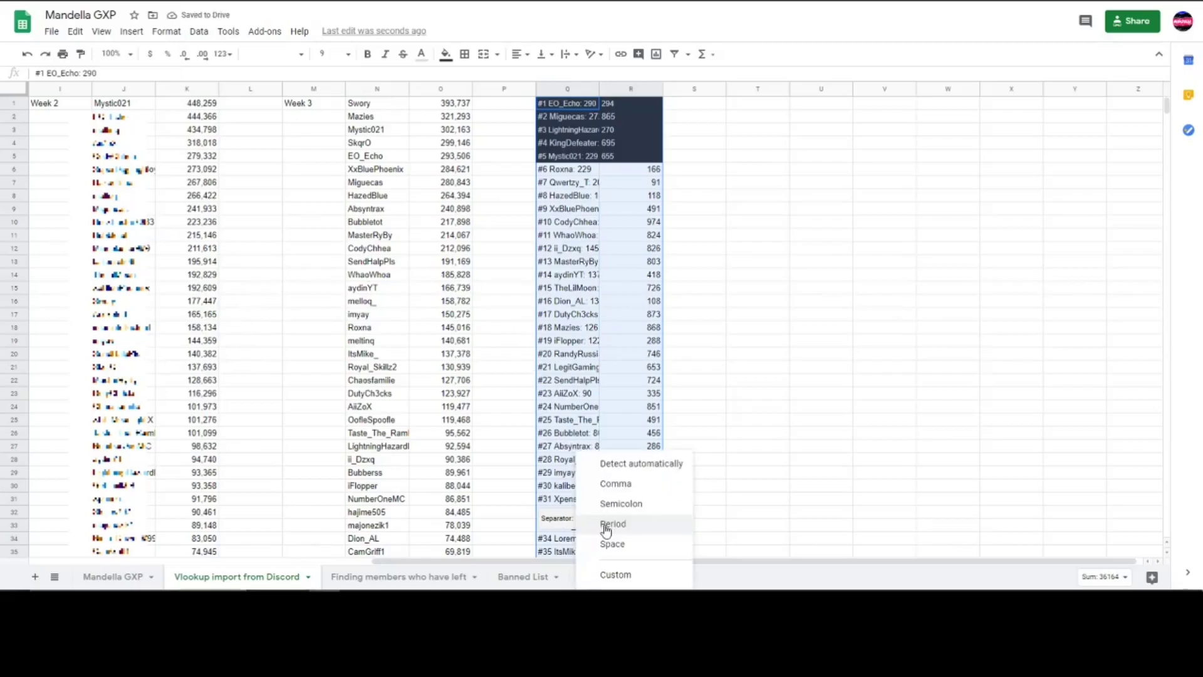
left_click(636, 545)
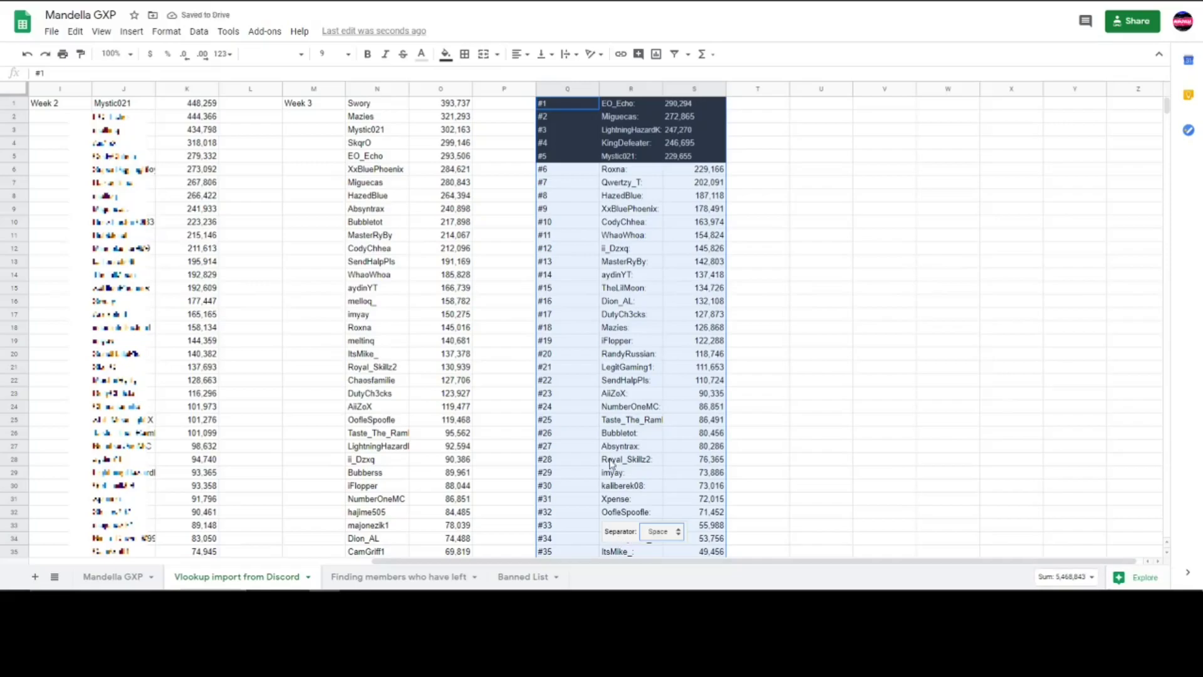
Step: Delete the rank numbers #1 to #82 from cells Q1:Q82
left_click(561, 102)
scroll(562, 102, "down", 13)
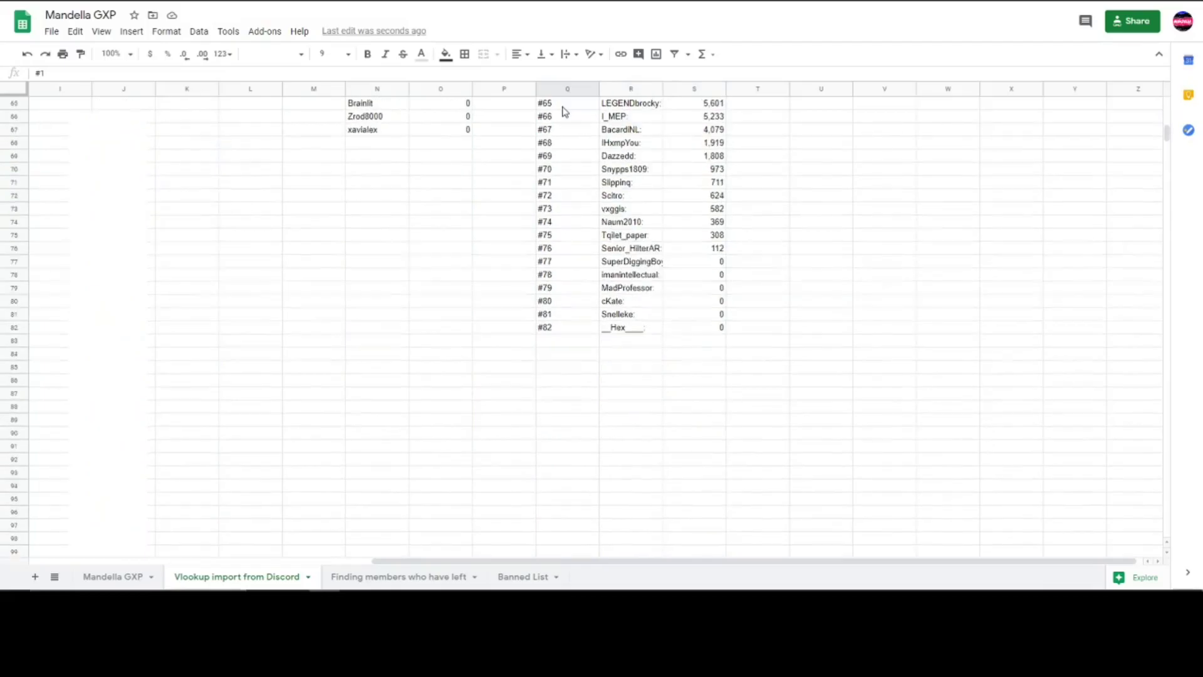
left_click(565, 326, "shift")
key("Delete")
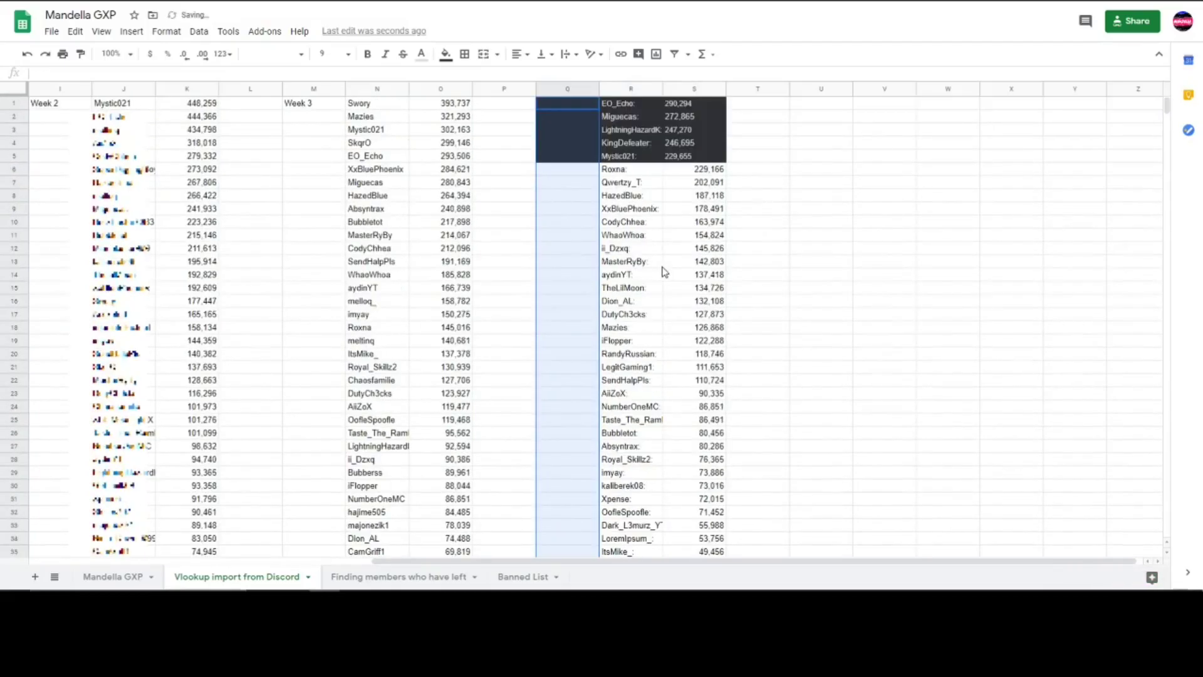
Step: Find every ":" and replace it with nothing across all sheets to strip the colons from the player names
left_click(632, 129)
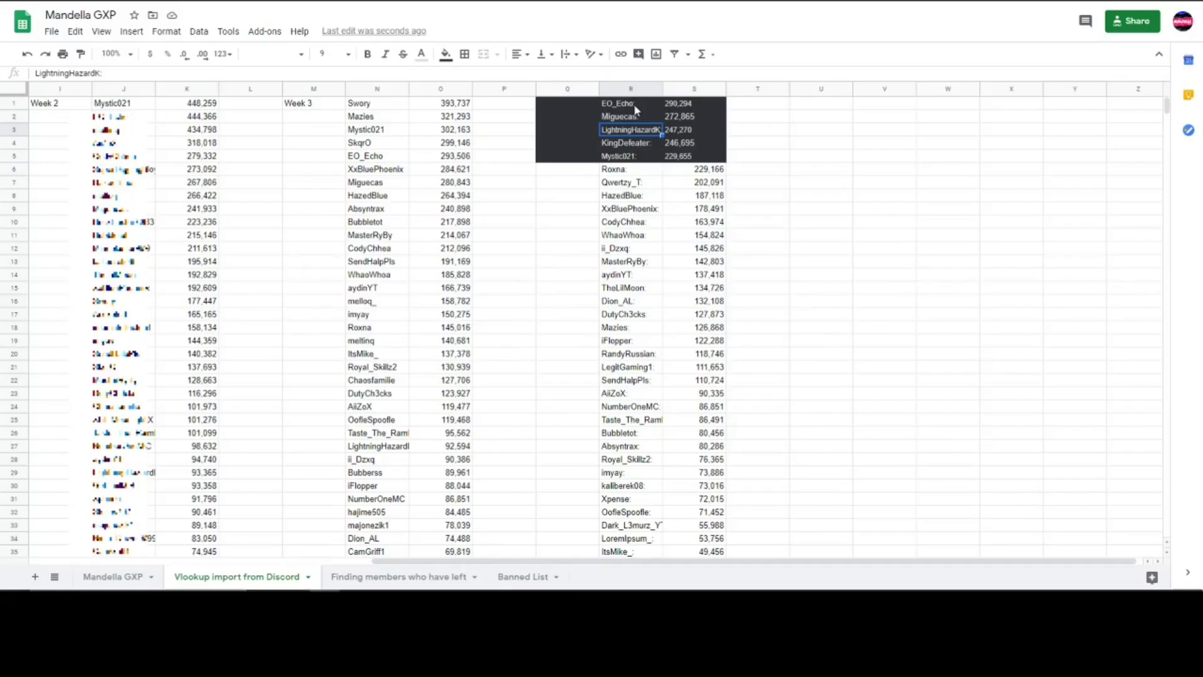
left_click(798, 131)
key("ctrl+f")
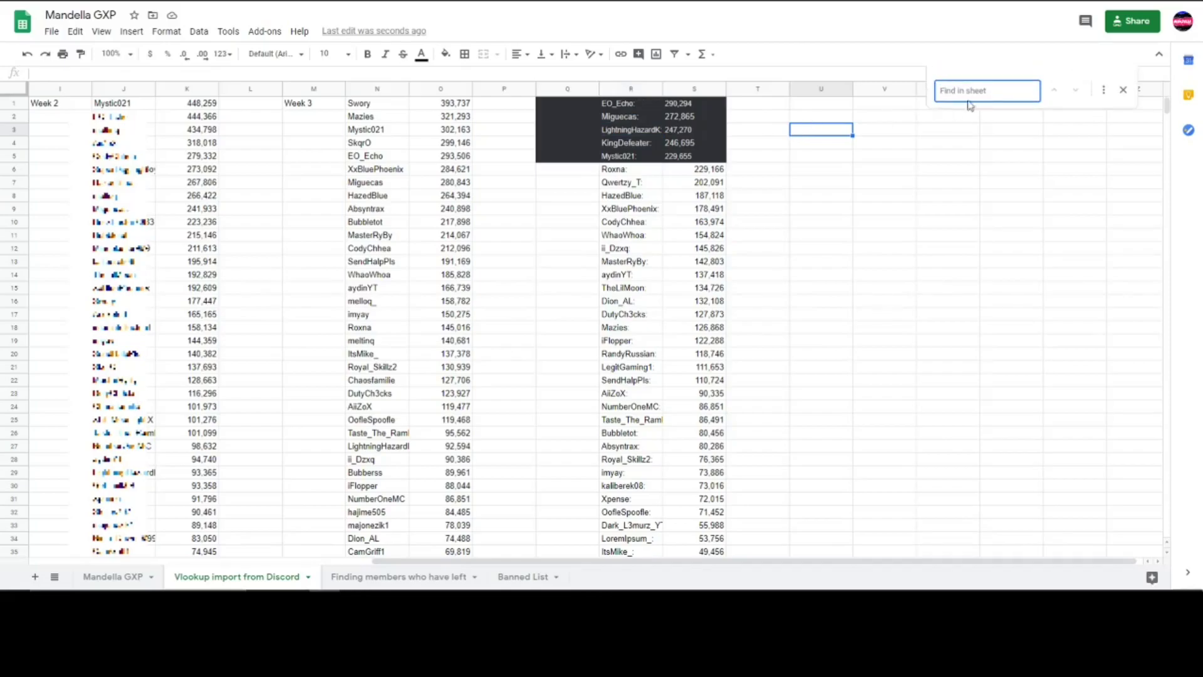
type(":")
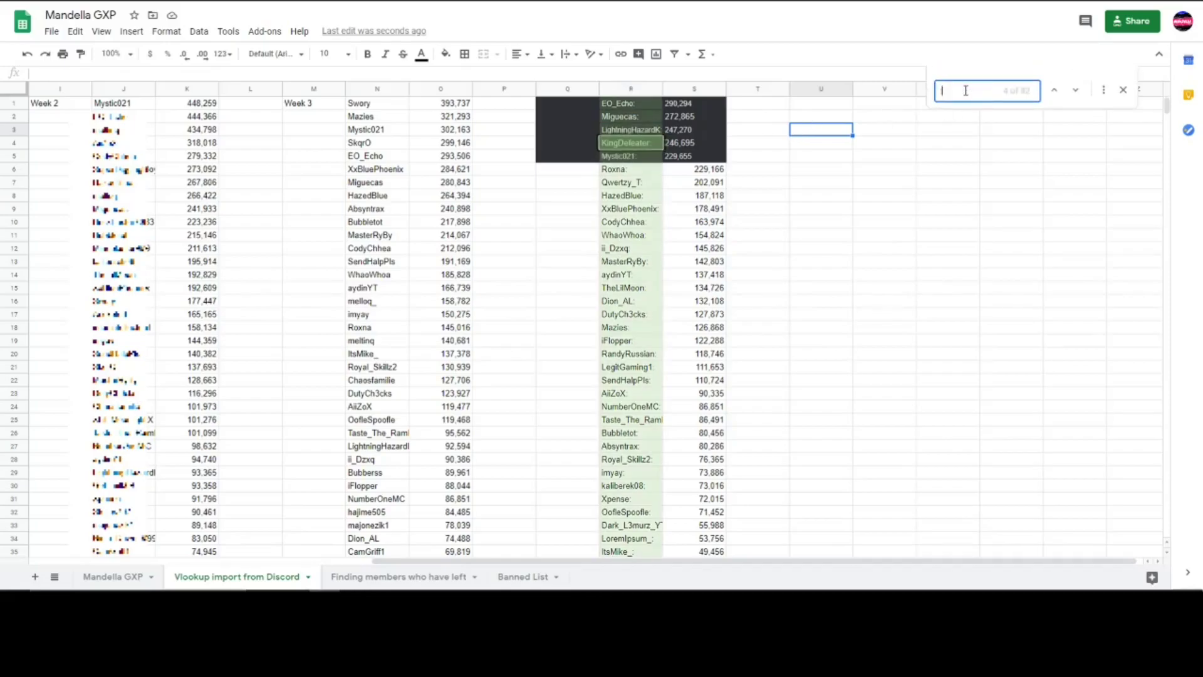
left_click(1104, 93)
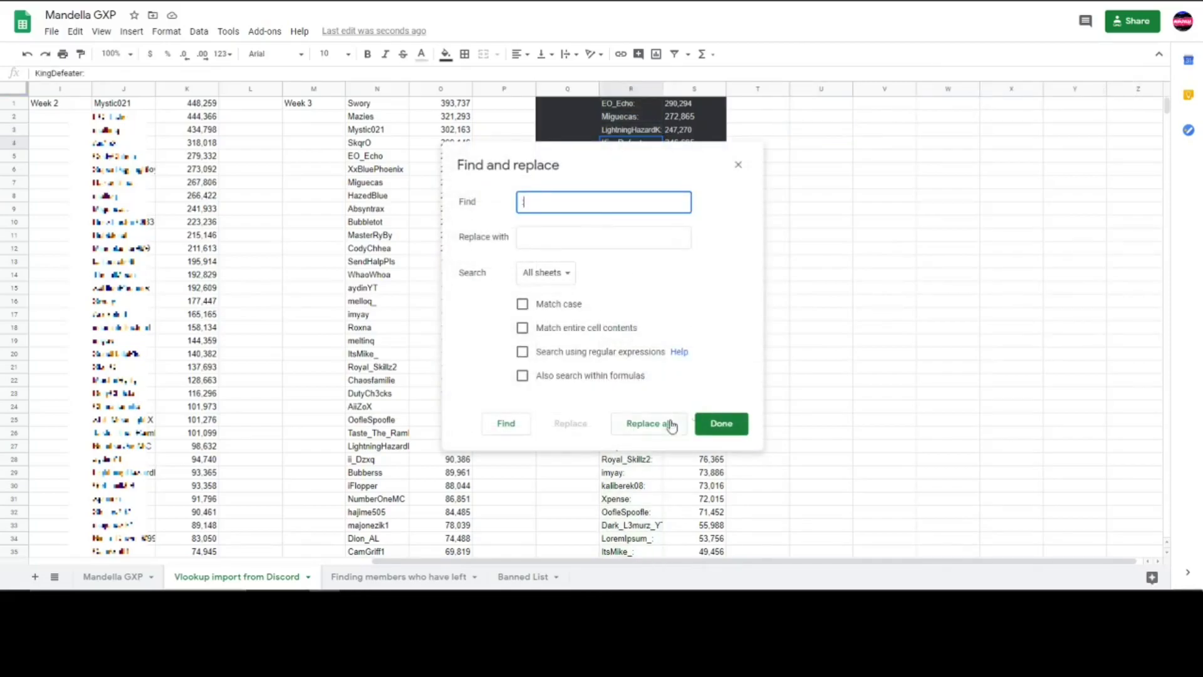
left_click(638, 430)
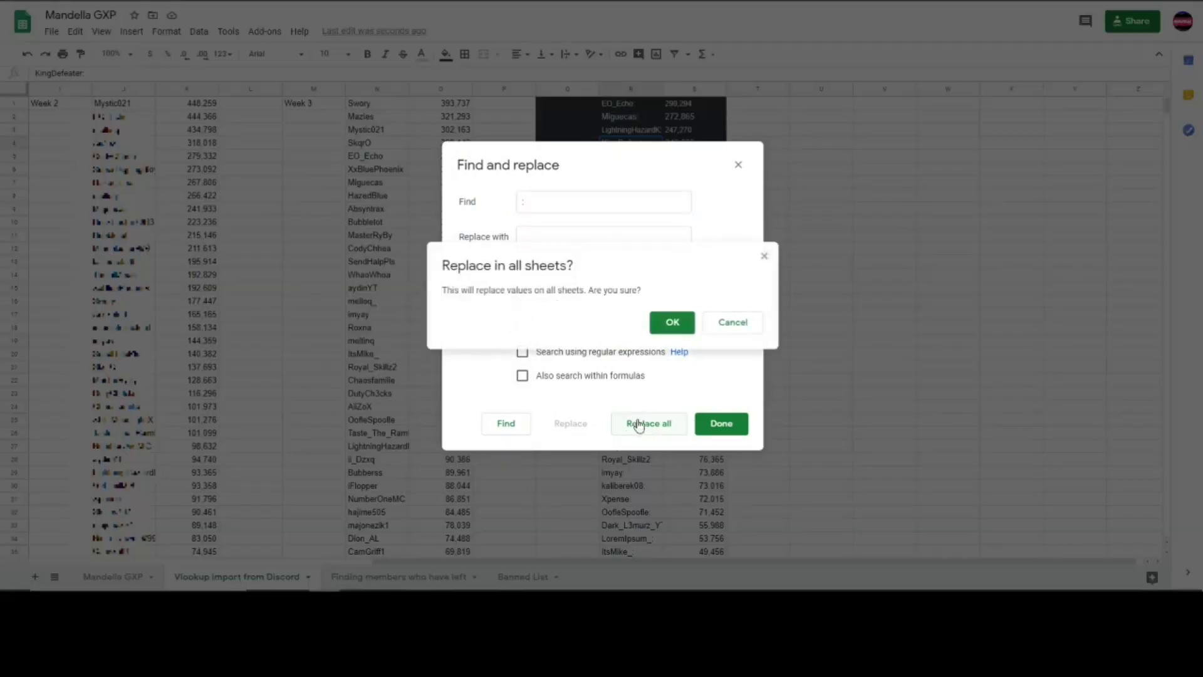
left_click(656, 333)
left_click(738, 165)
scroll(638, 119, "down", 6)
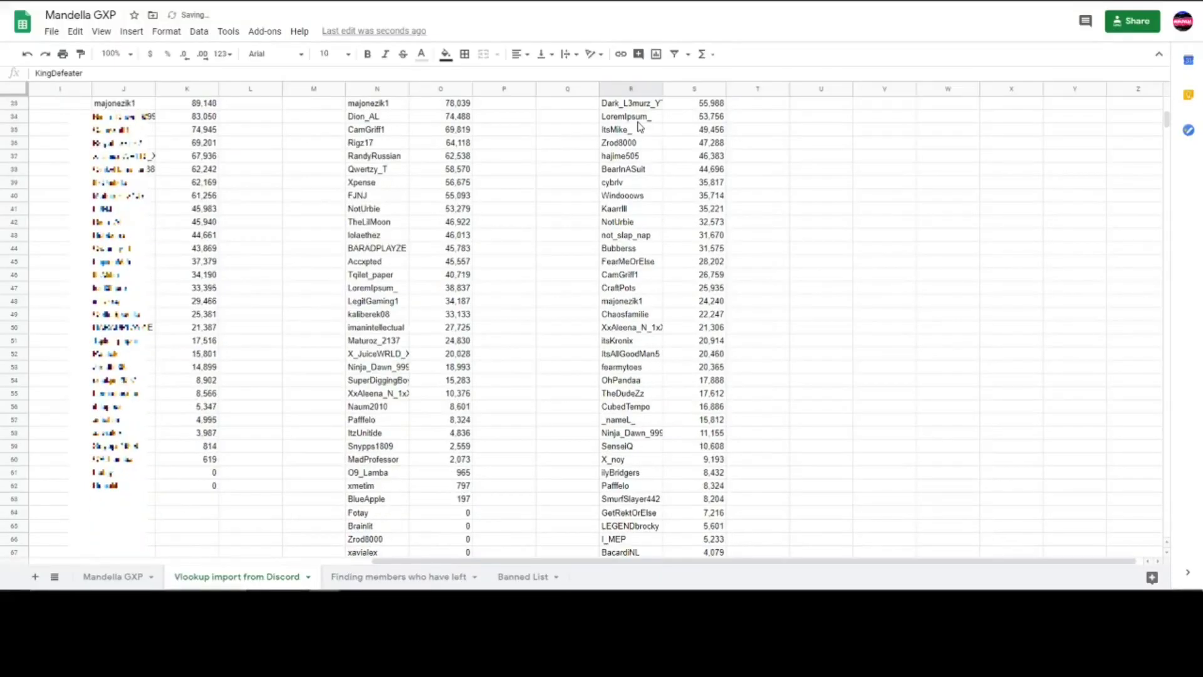
scroll(639, 128, "down", 10)
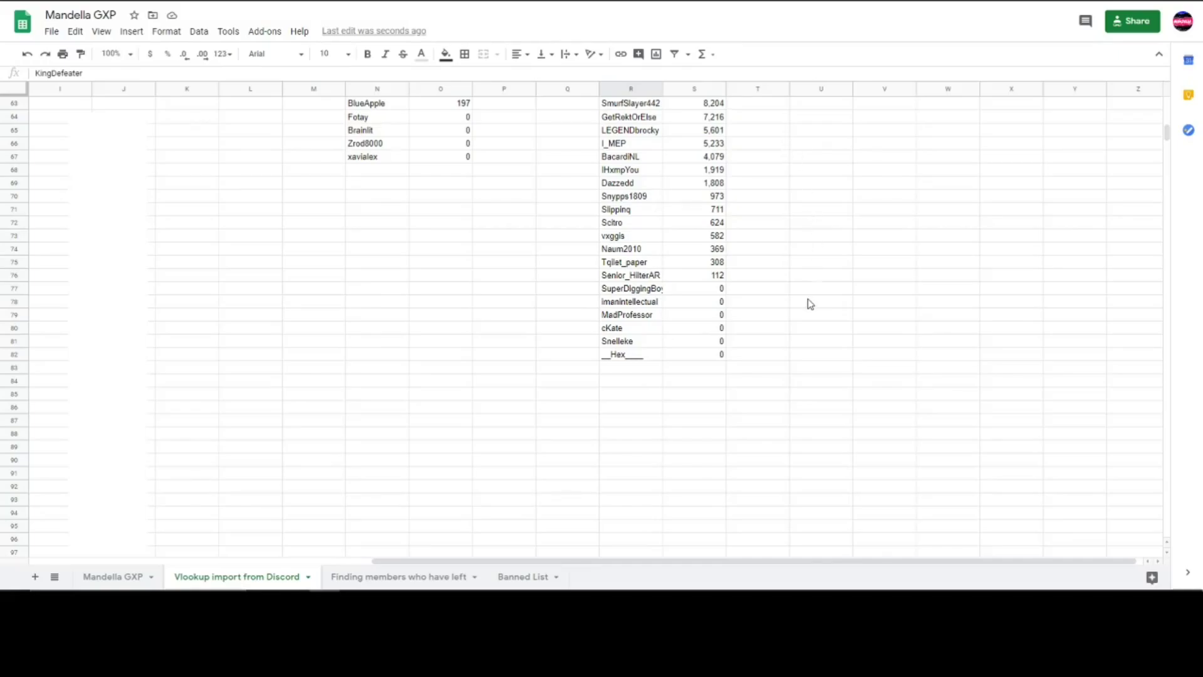
Step: Compare the Mandella GXP sheet with the import sheet and examine the Week 3 VLOOKUP formula in cell H3
left_click(111, 577)
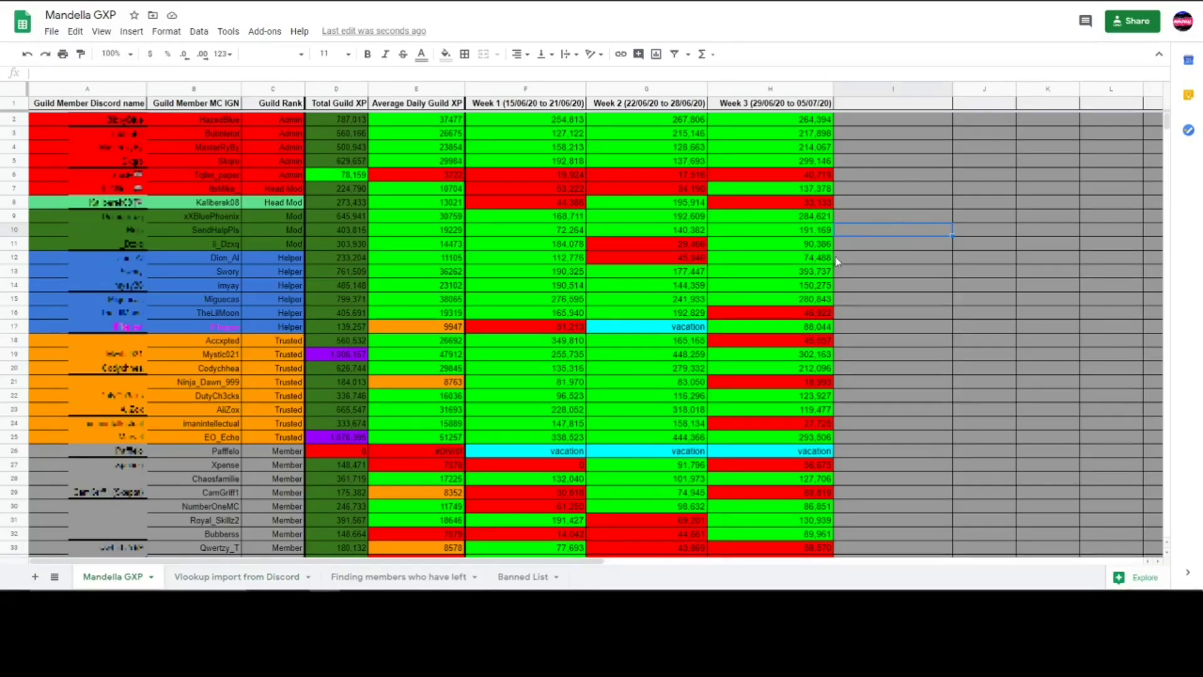
left_click(224, 576)
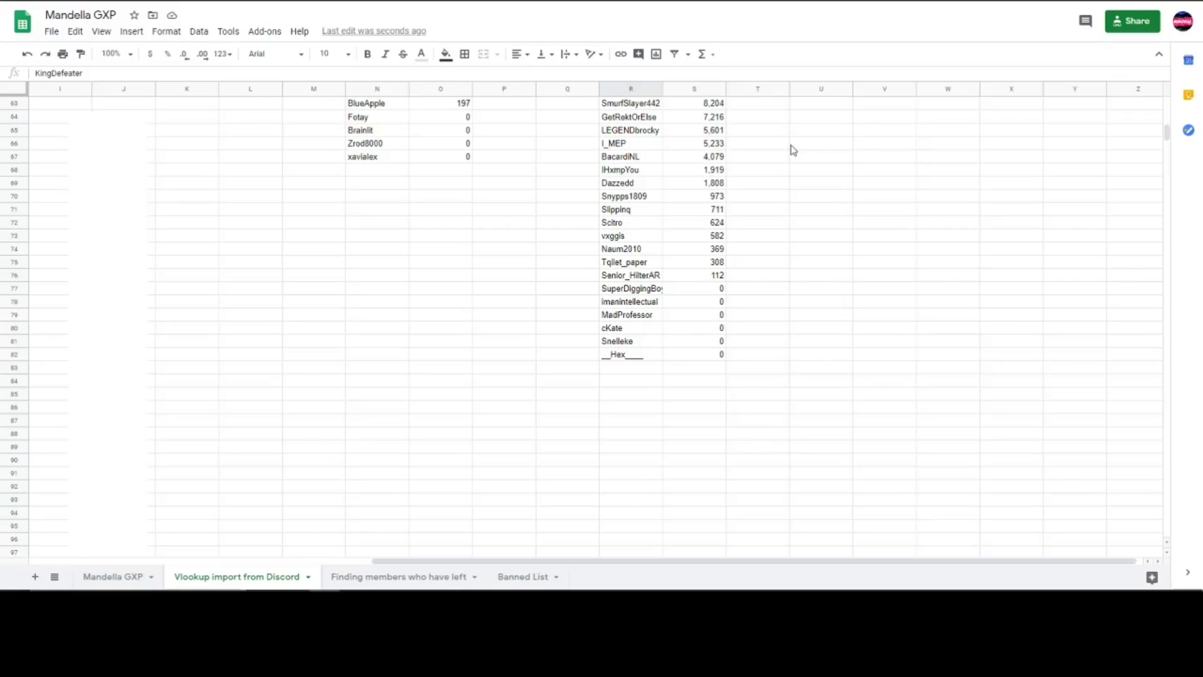
left_click(113, 577)
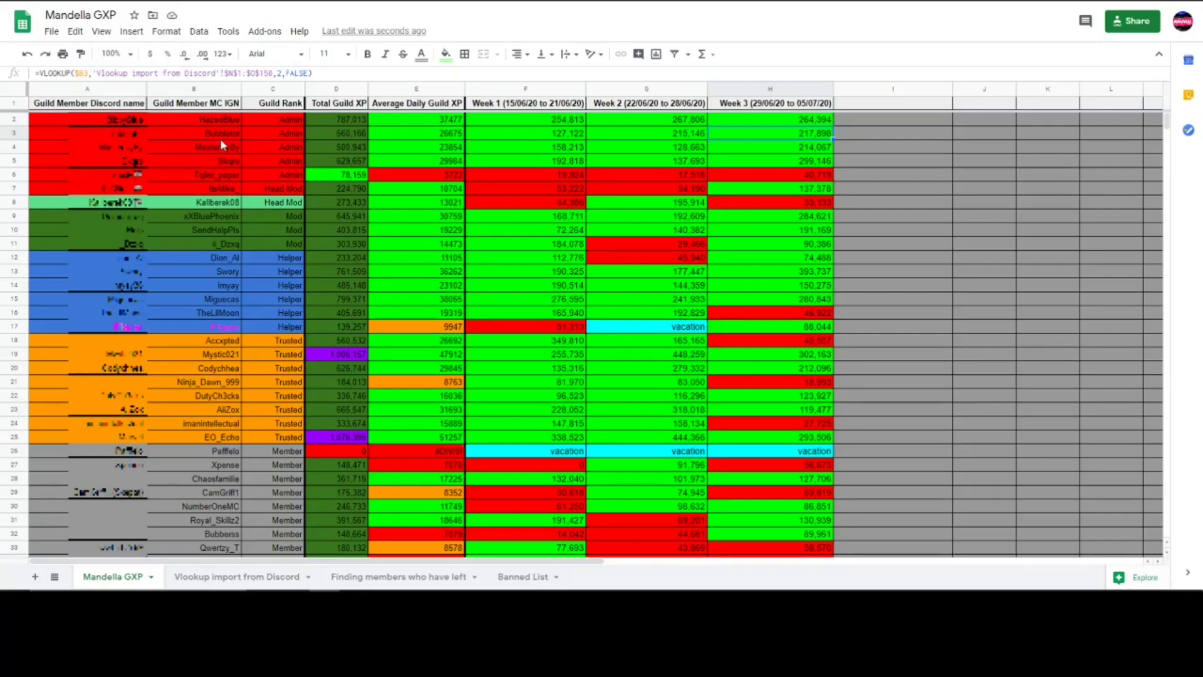
left_click(237, 577)
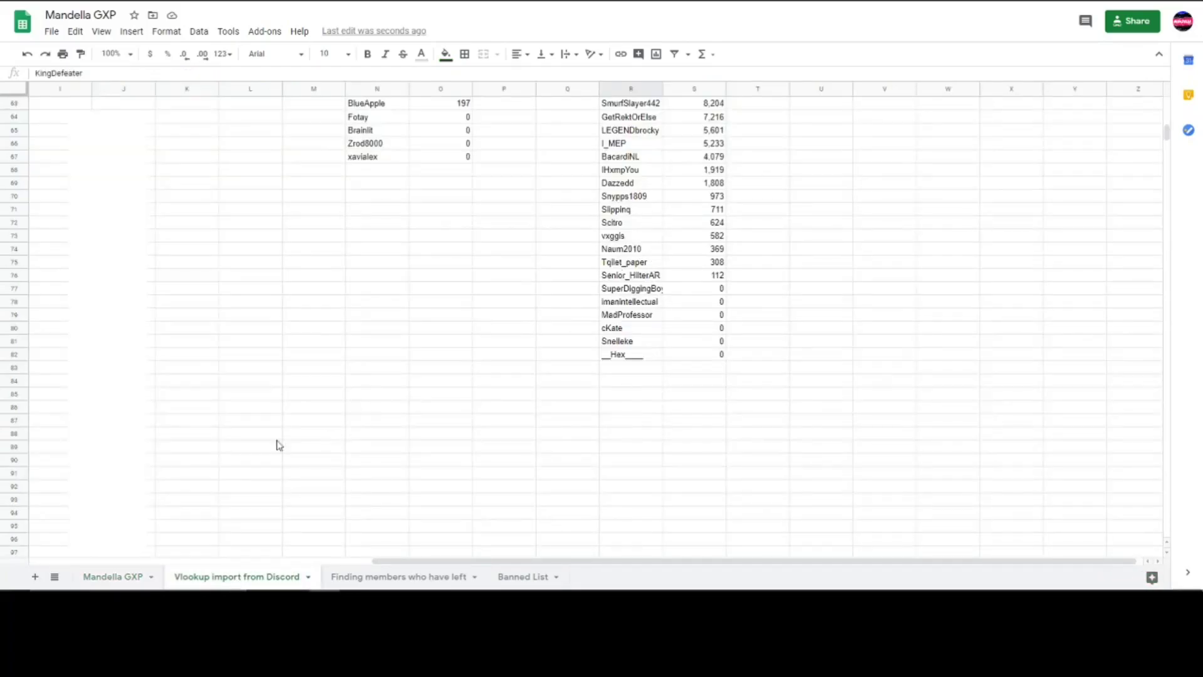
left_click(108, 578)
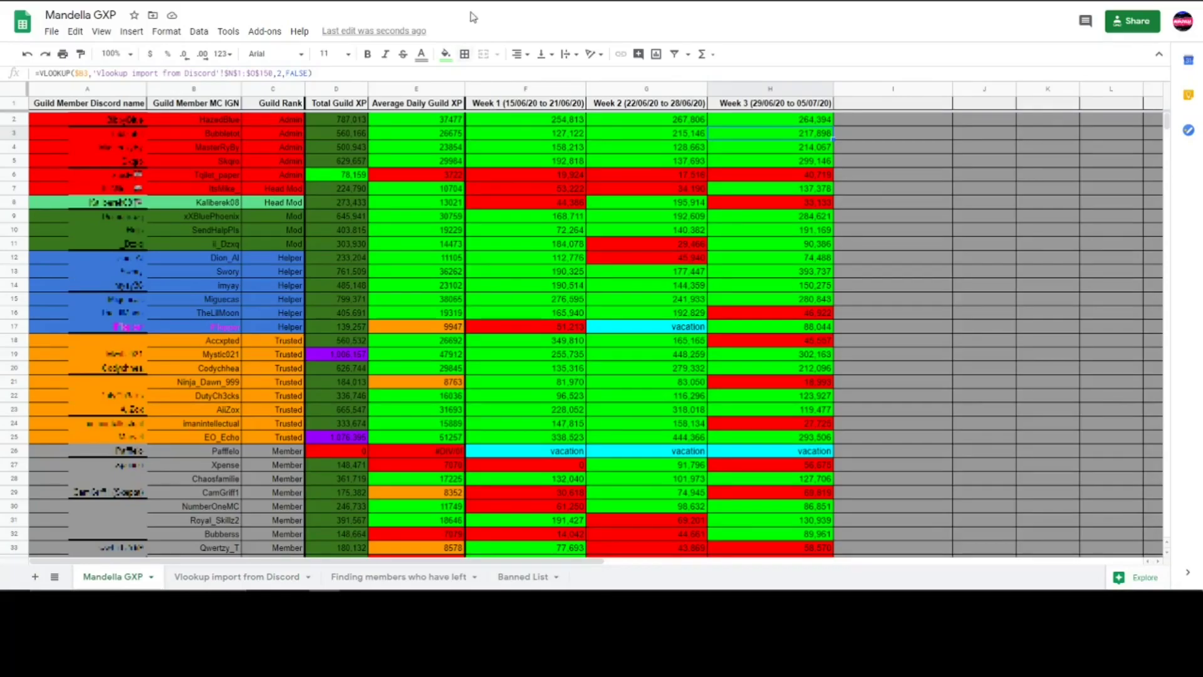
left_click(205, 135)
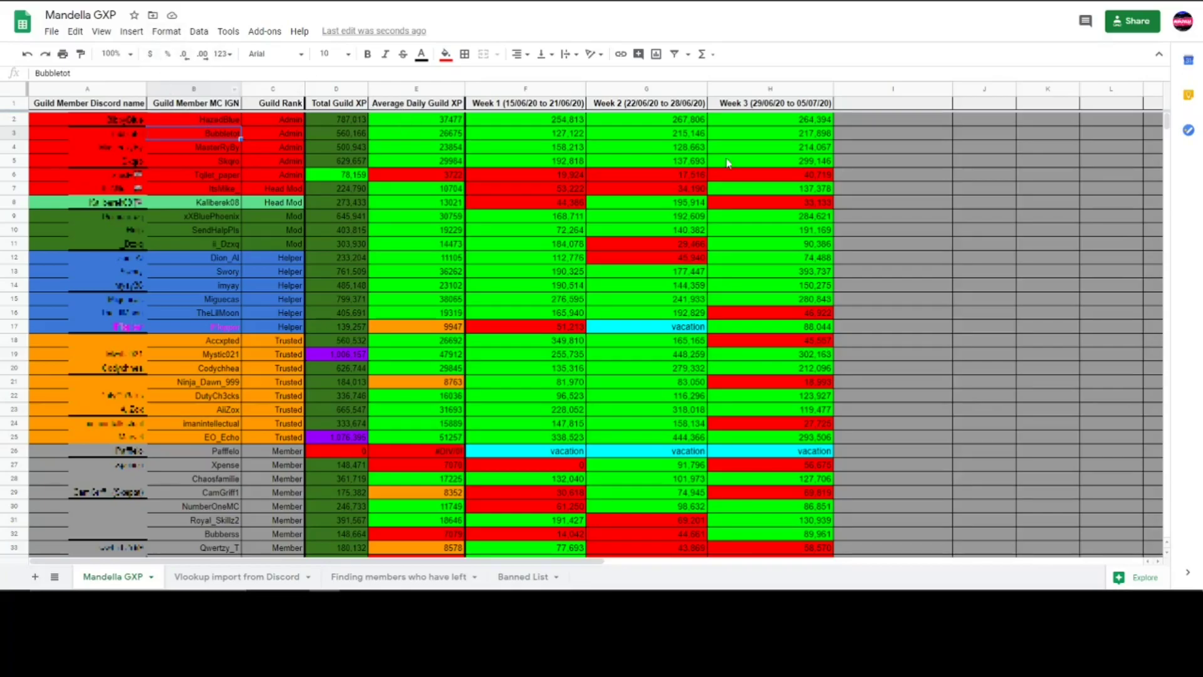
left_click(752, 133)
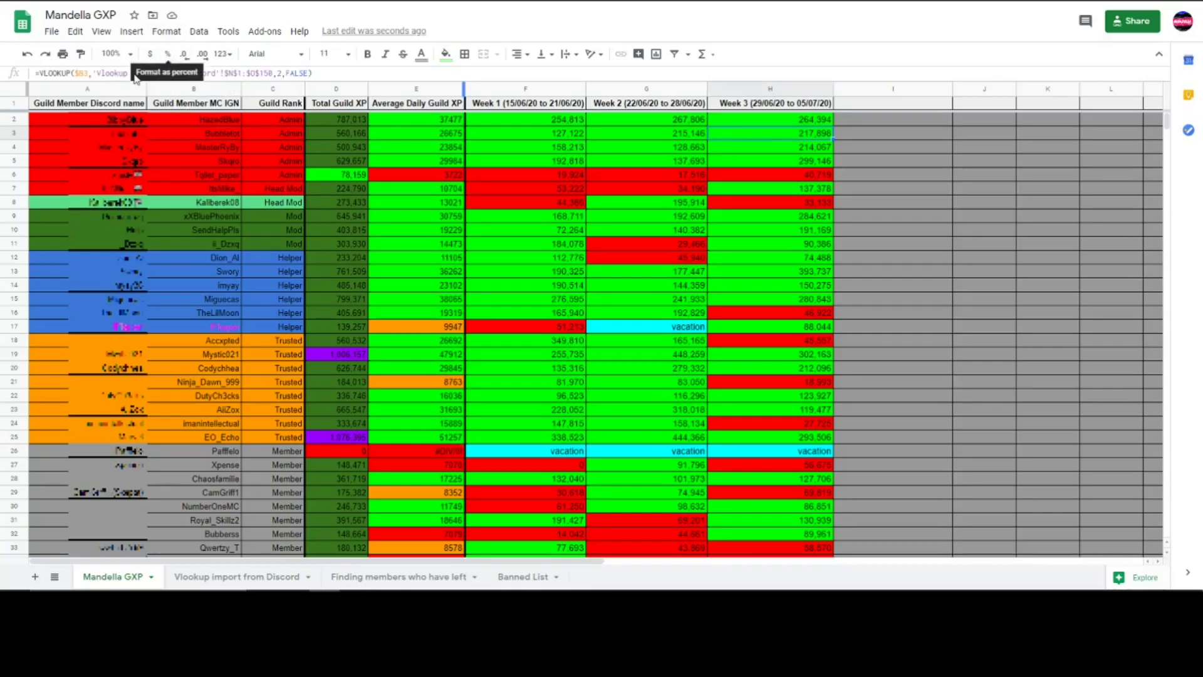
Step: Examine the start and end of the Week 3 name and XP list in columns N and O of the import sheet
left_click(244, 576)
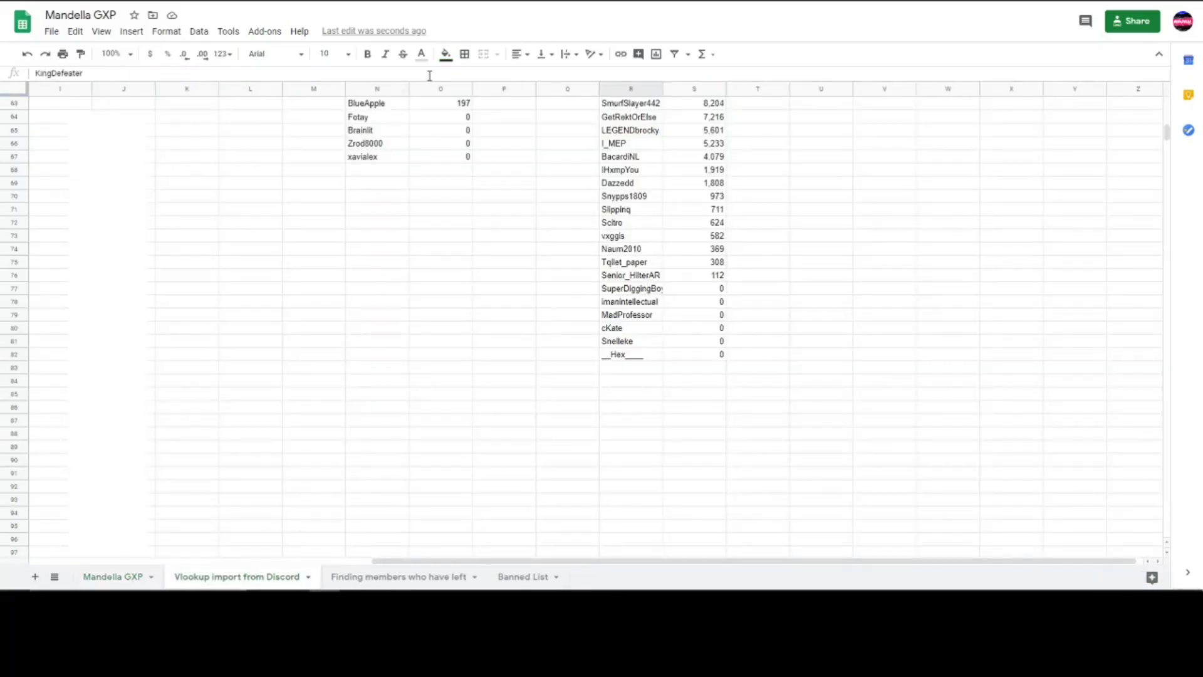
left_click(114, 576)
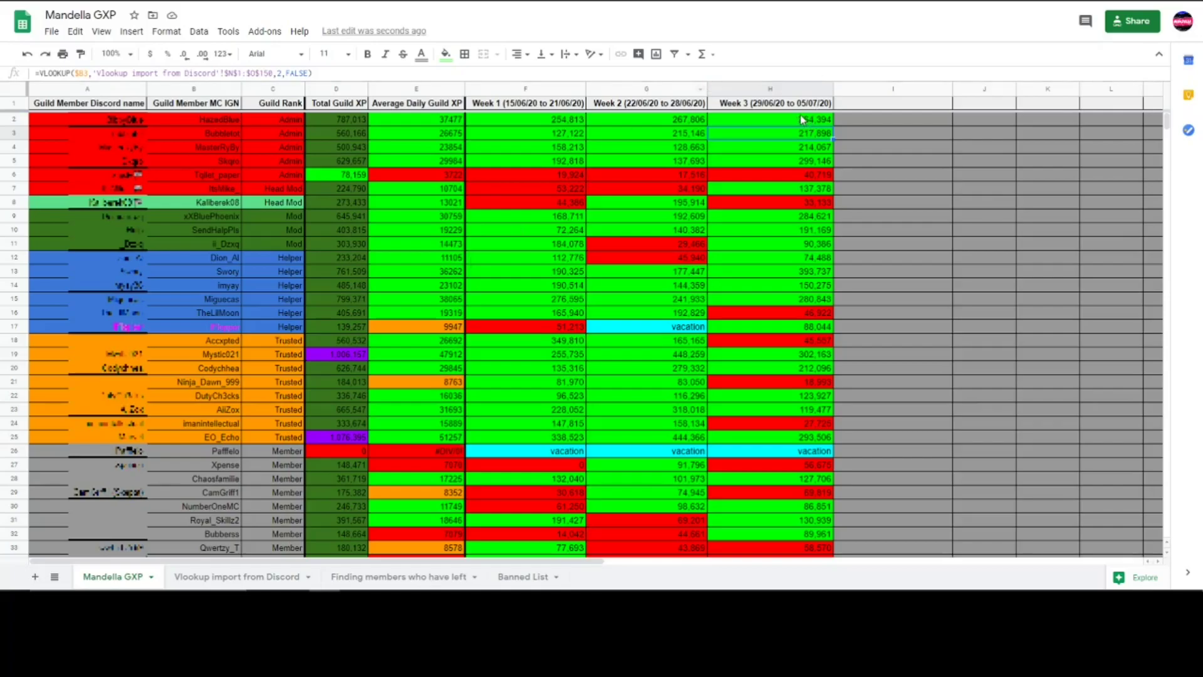
scroll(229, 552, "up", 15)
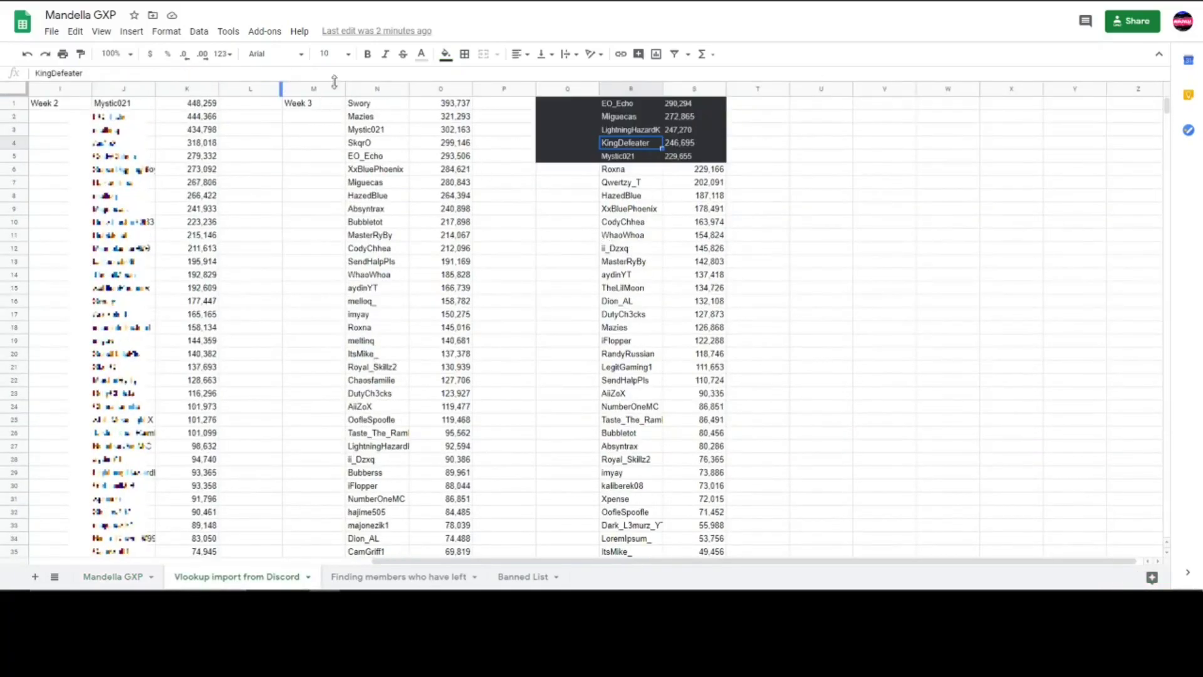
left_click(380, 104)
scroll(380, 106, "down", 10)
scroll(380, 106, "down", 6)
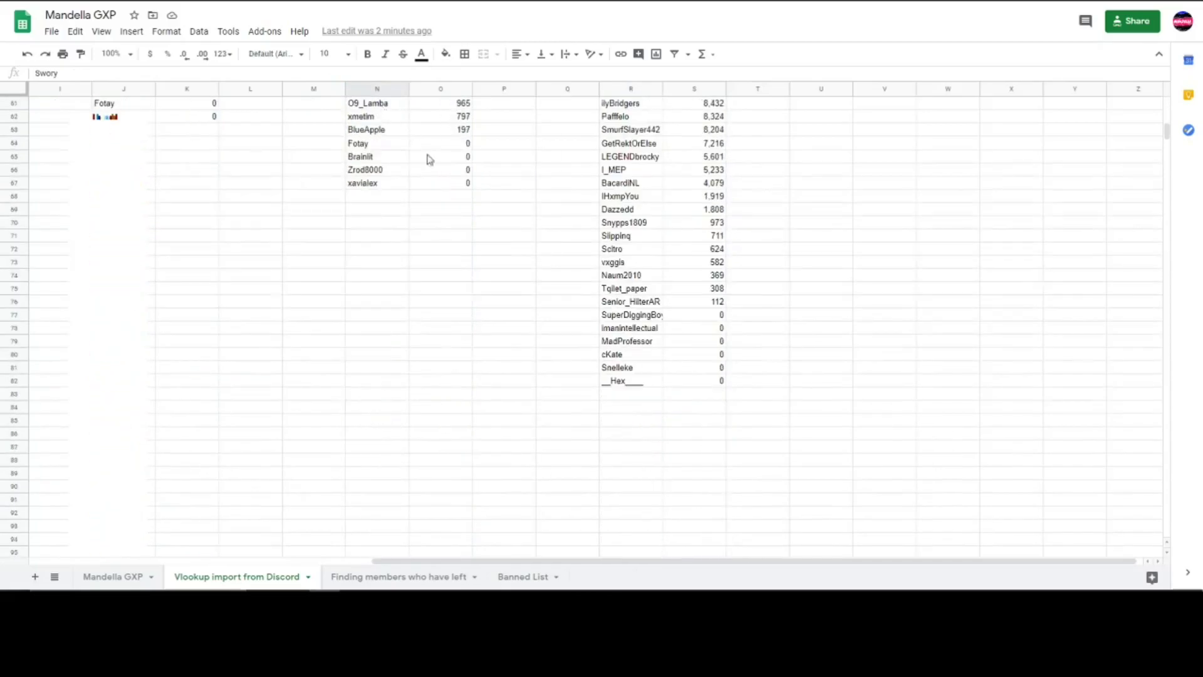
left_click(460, 184)
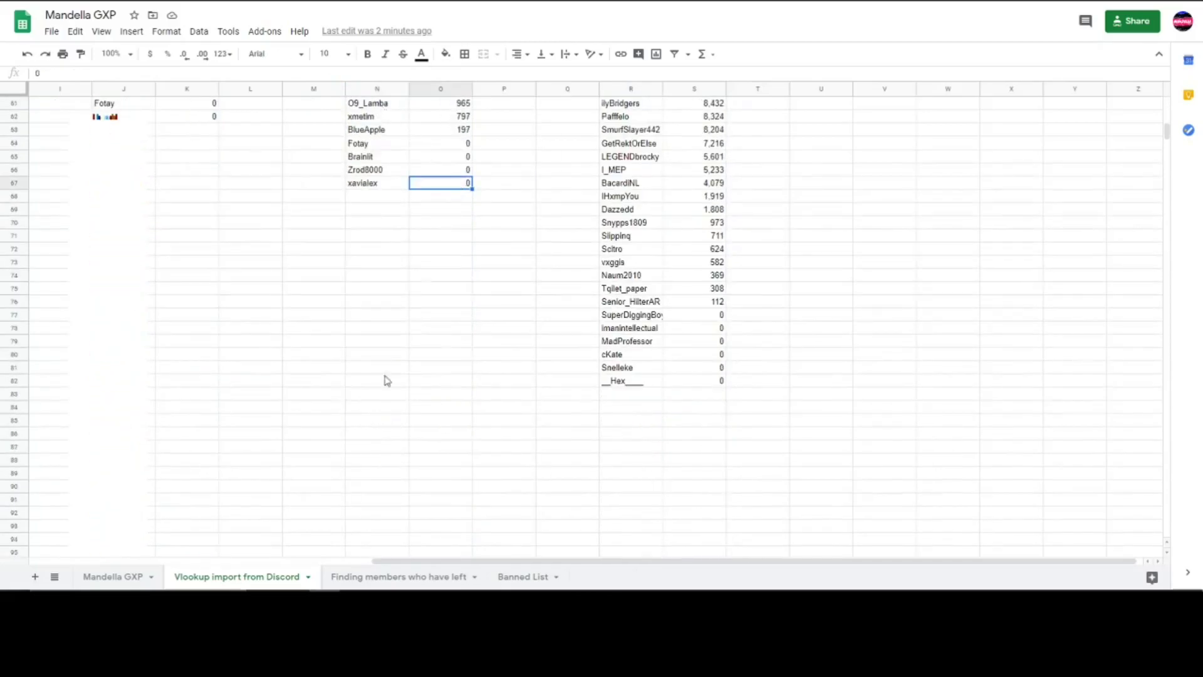
Step: Compare the Week 3 VLOOKUP formula's range on Mandella GXP with the Week 3 list on the import sheet, and check the Week 3 header
left_click(122, 576)
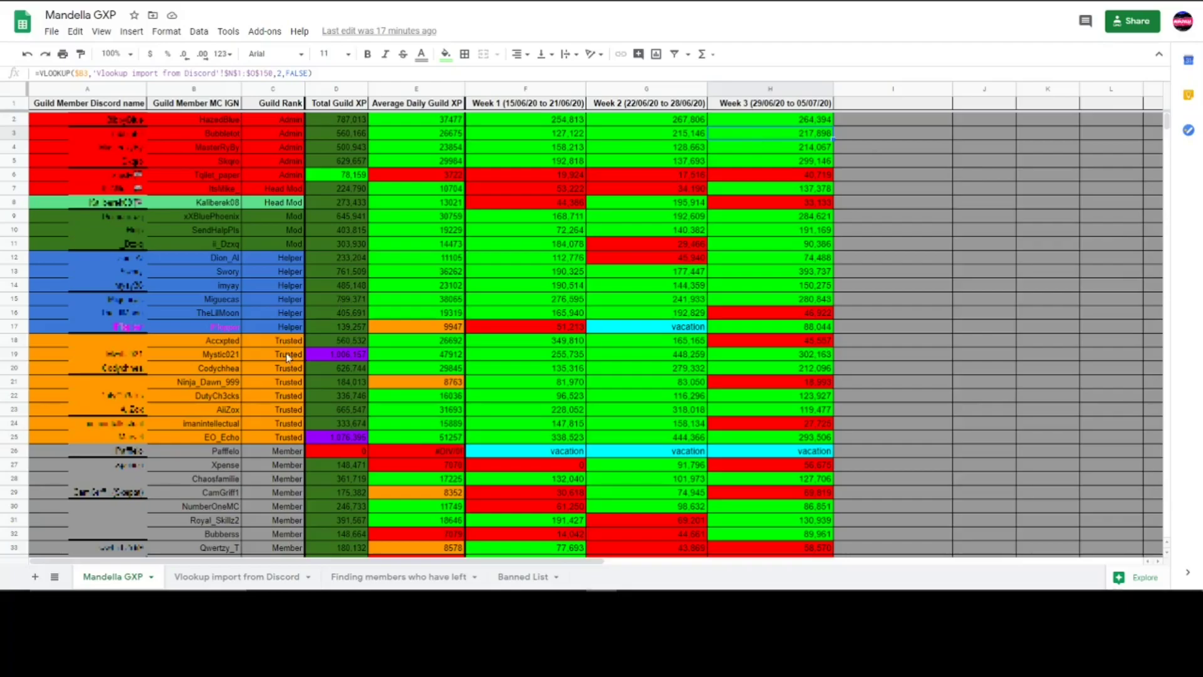
left_click(250, 575)
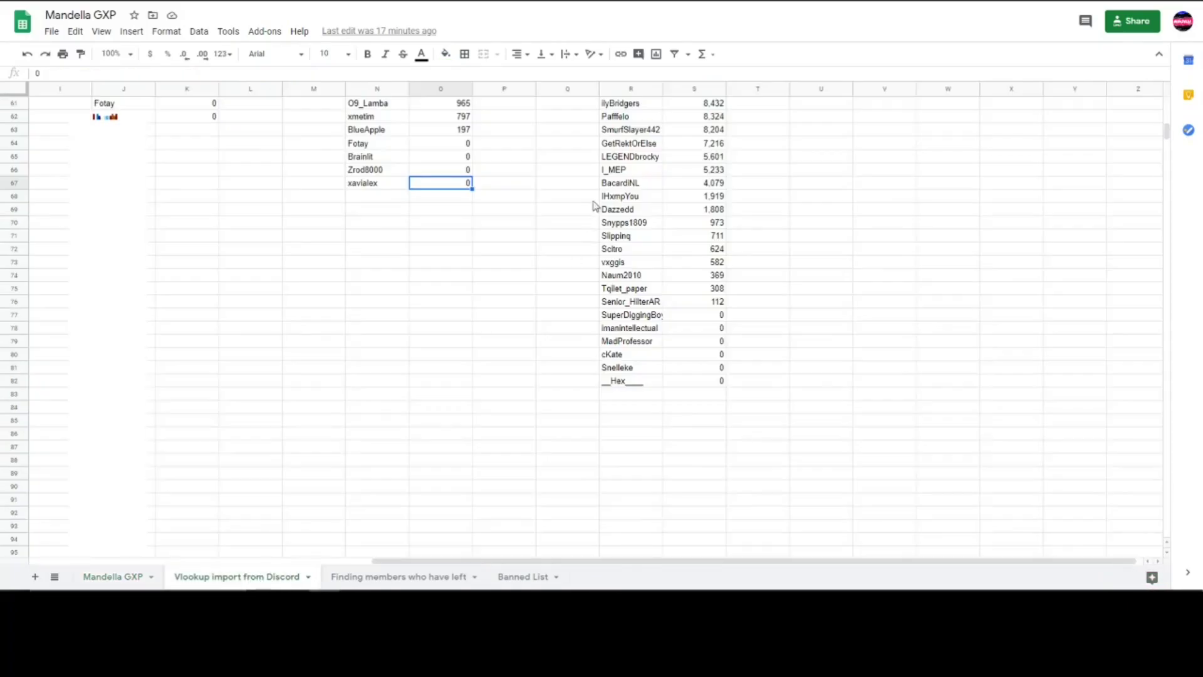
scroll(476, 237, "up", 8)
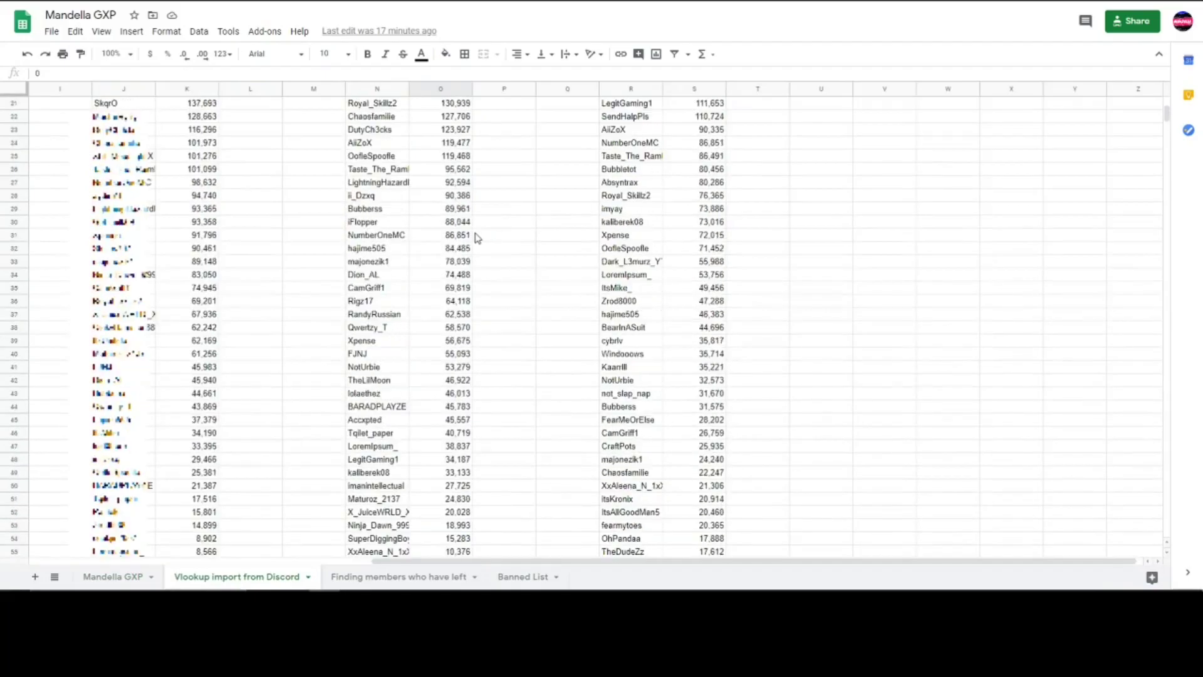
scroll(476, 237, "up", 4)
left_click(390, 107)
left_click(430, 107)
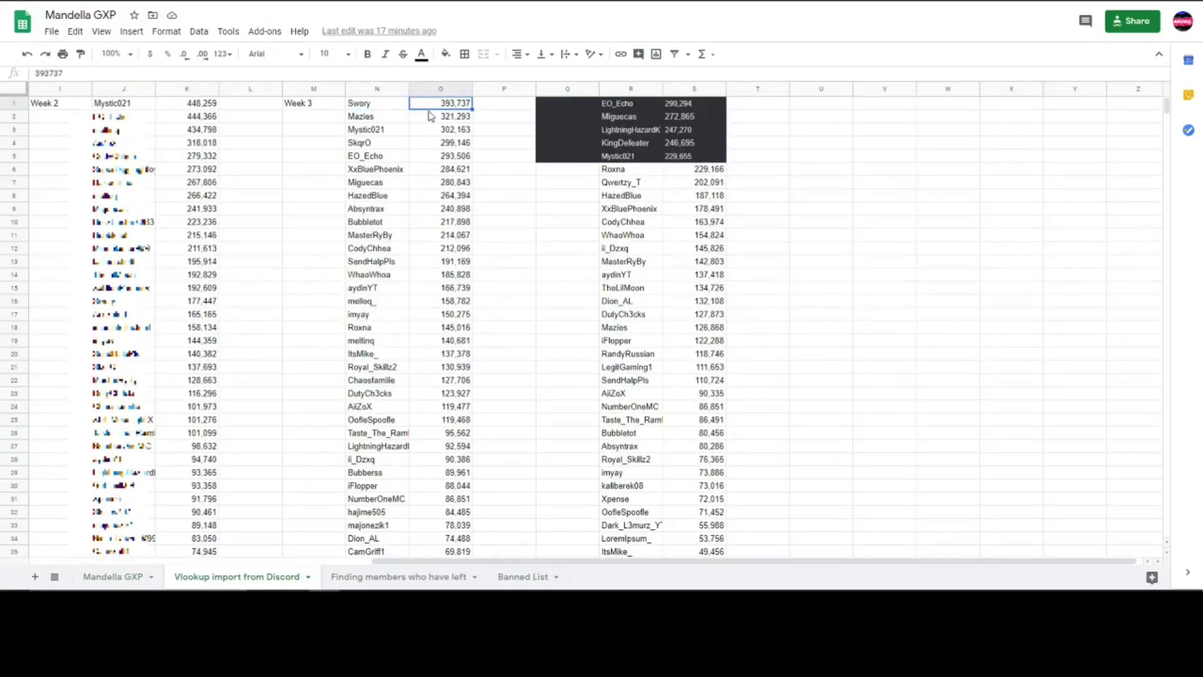
left_click(126, 577)
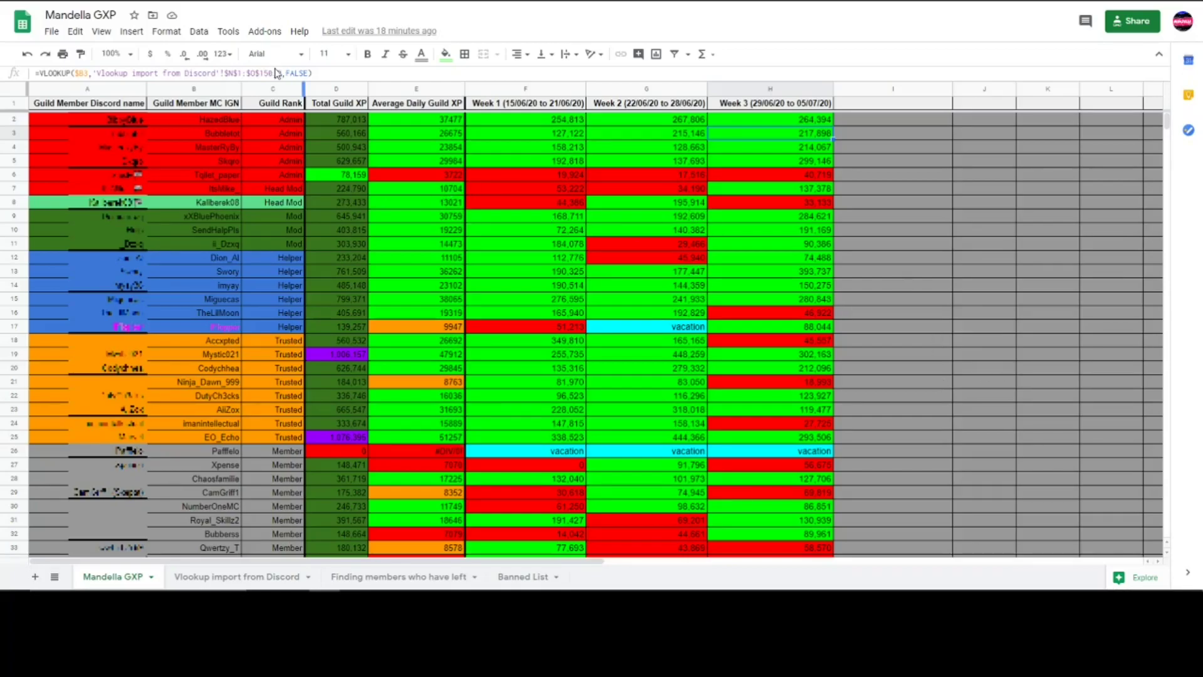
key("Up")
key("Up")
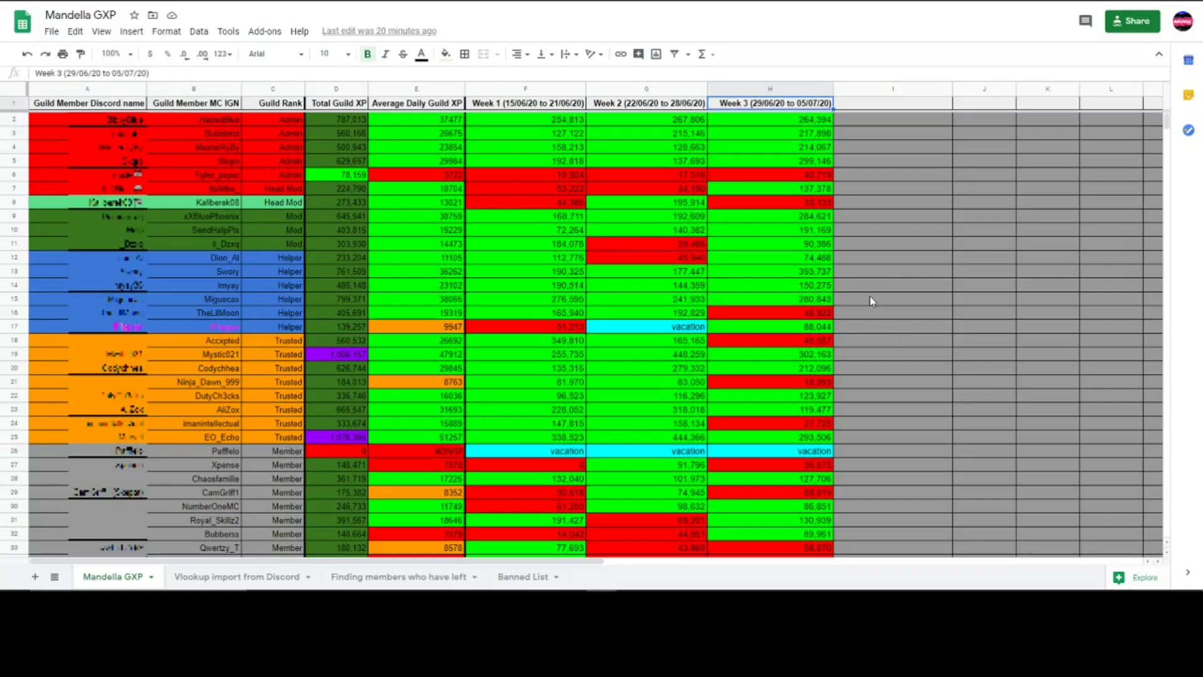
Step: Examine the new name and XP list in columns R and S of the import sheet down to its last entry in row 82
left_click(263, 577)
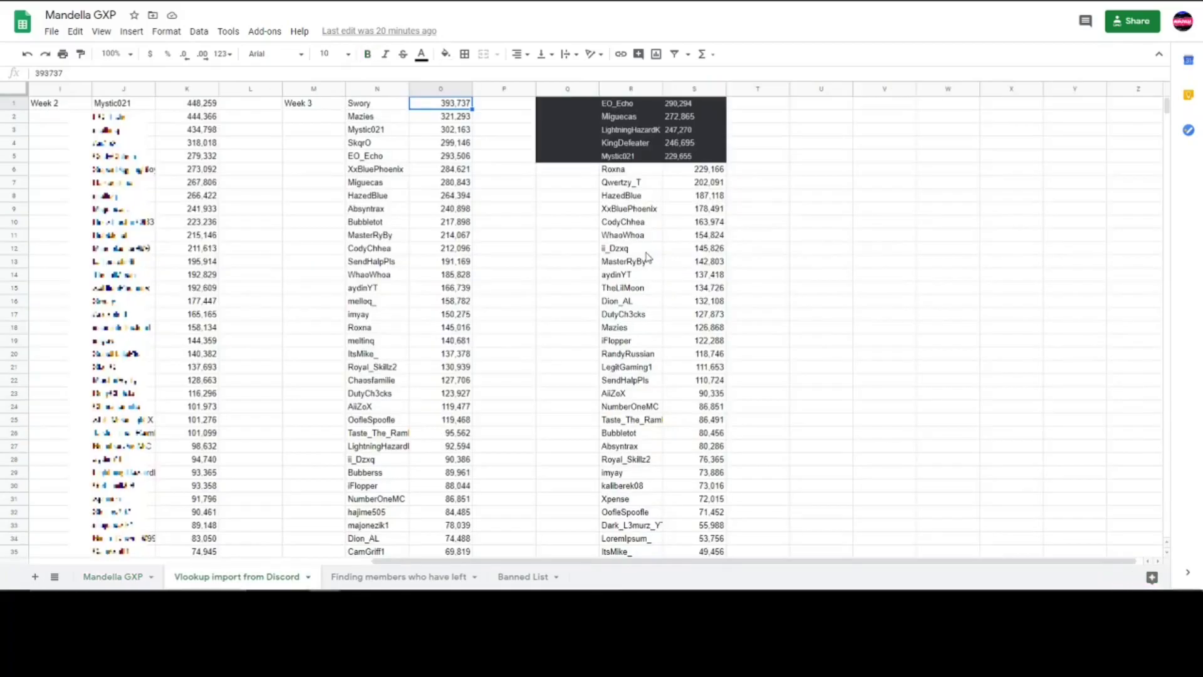
scroll(631, 130, "down", 5)
scroll(631, 130, "down", 15)
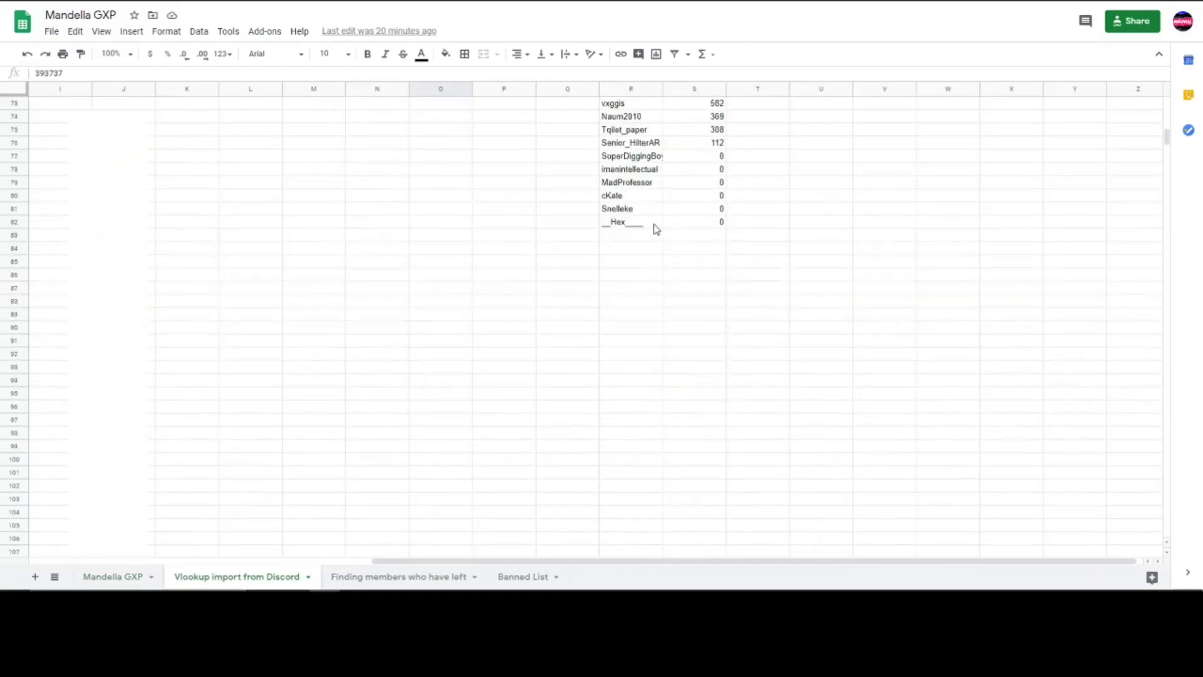
left_click(652, 229)
scroll(669, 237, "up", 10)
scroll(263, 456, "up", 4)
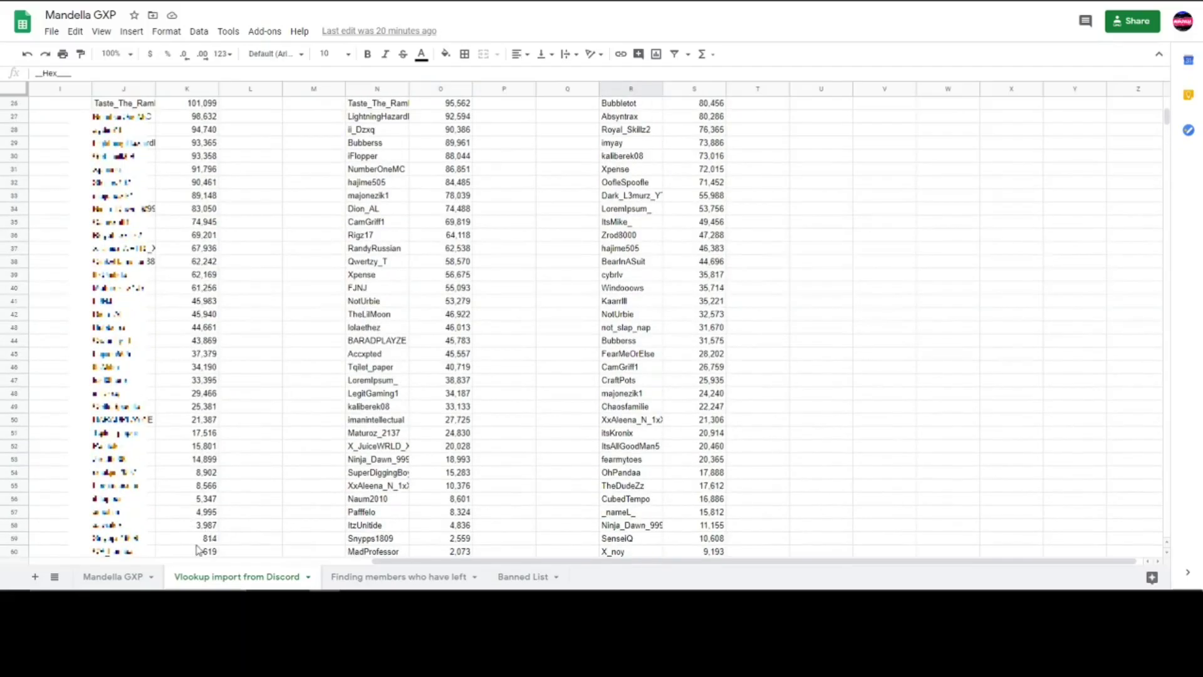
scroll(207, 546, "up", 4)
Step: Add the header "Dummy Week" in cell I1 of the Mandella GXP sheet
left_click(112, 577)
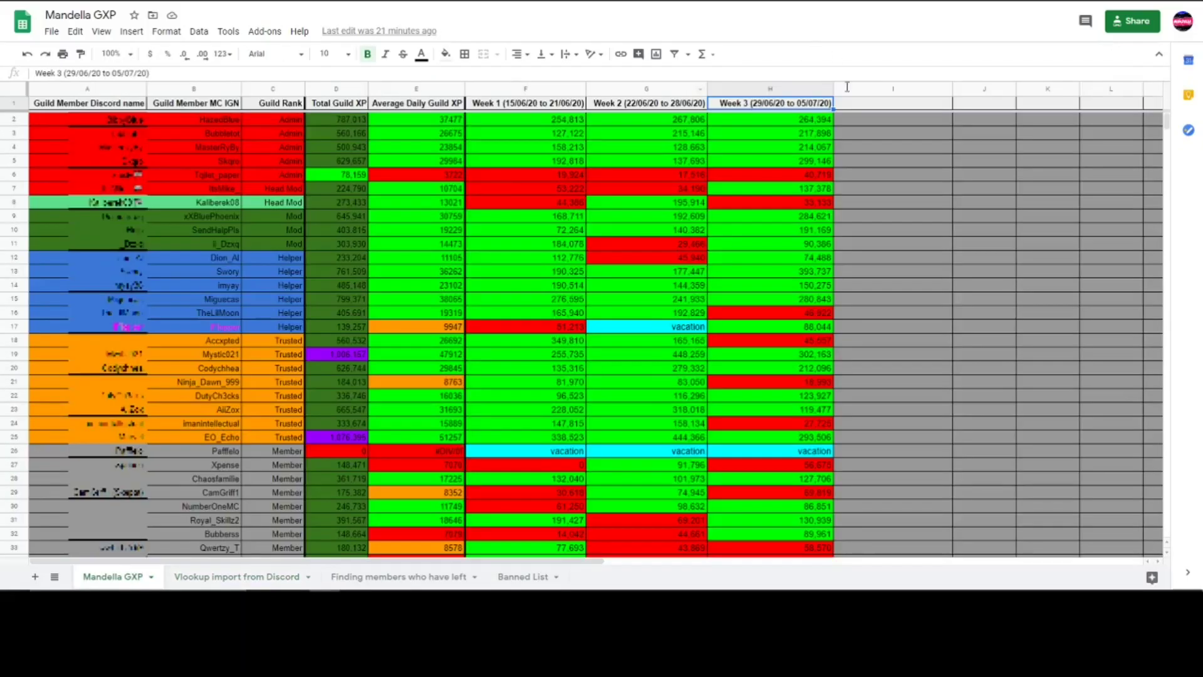
left_click(850, 101)
type("Dummy Week")
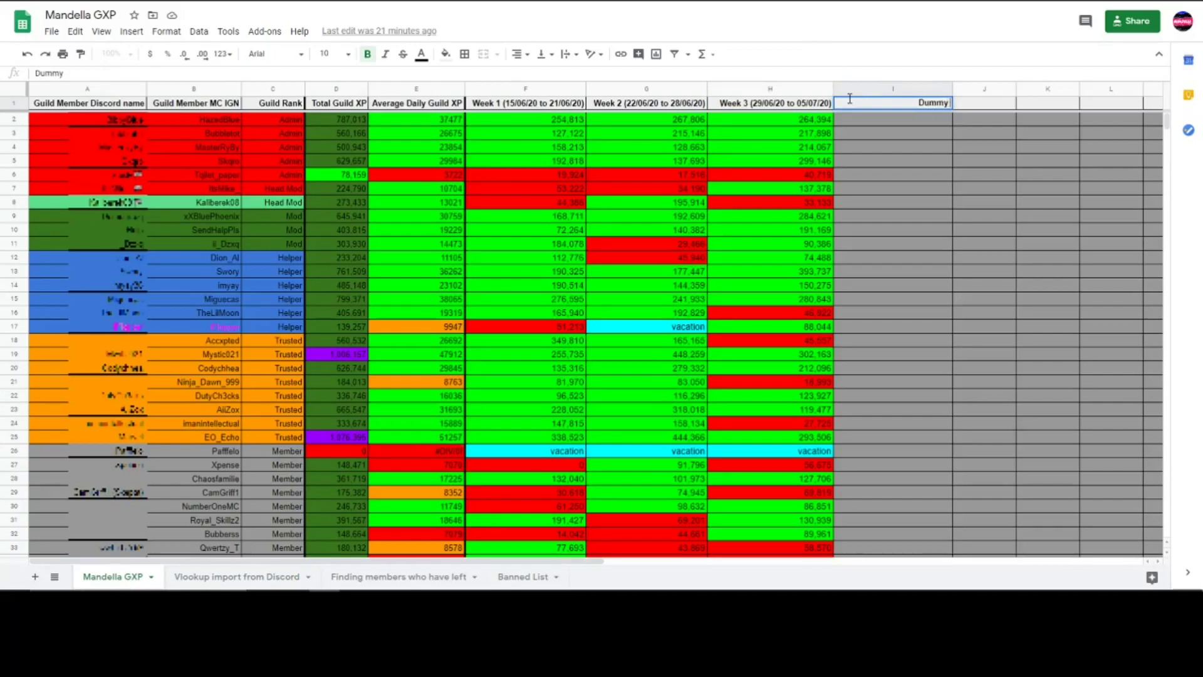
left_click(891, 151)
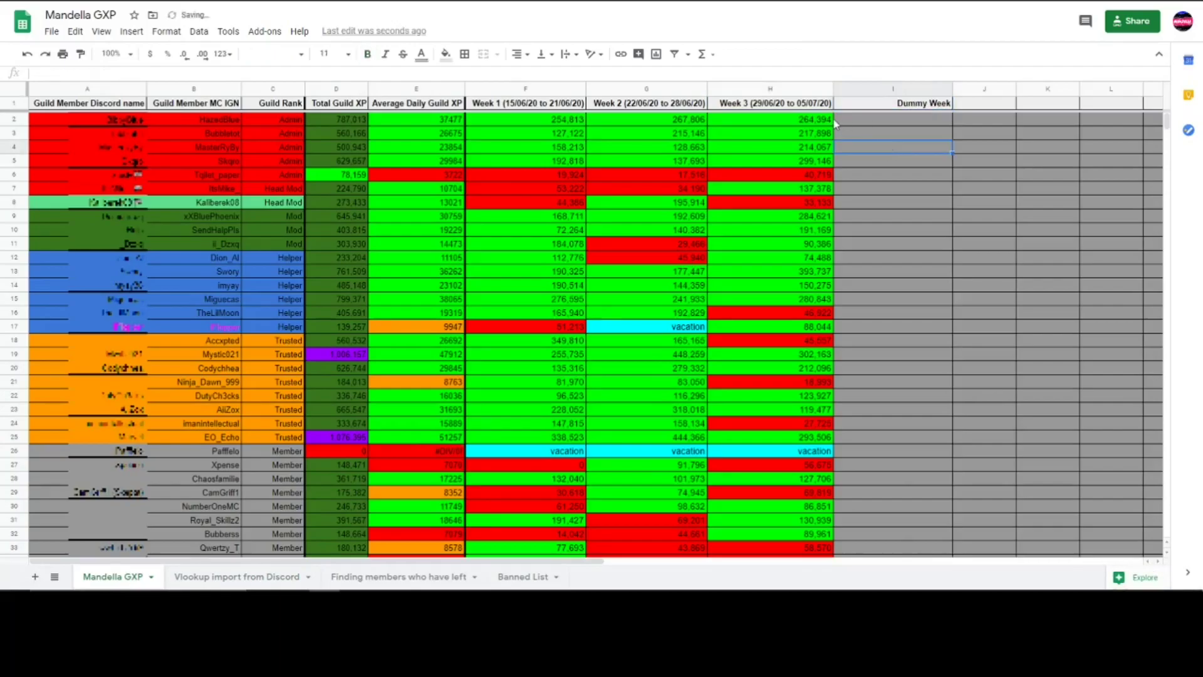
Step: Copy the Week 3 VLOOKUP formula from cell H2 into cell I2 of the Dummy Week column
left_click(818, 119)
key("ctrl+c")
left_click(876, 117)
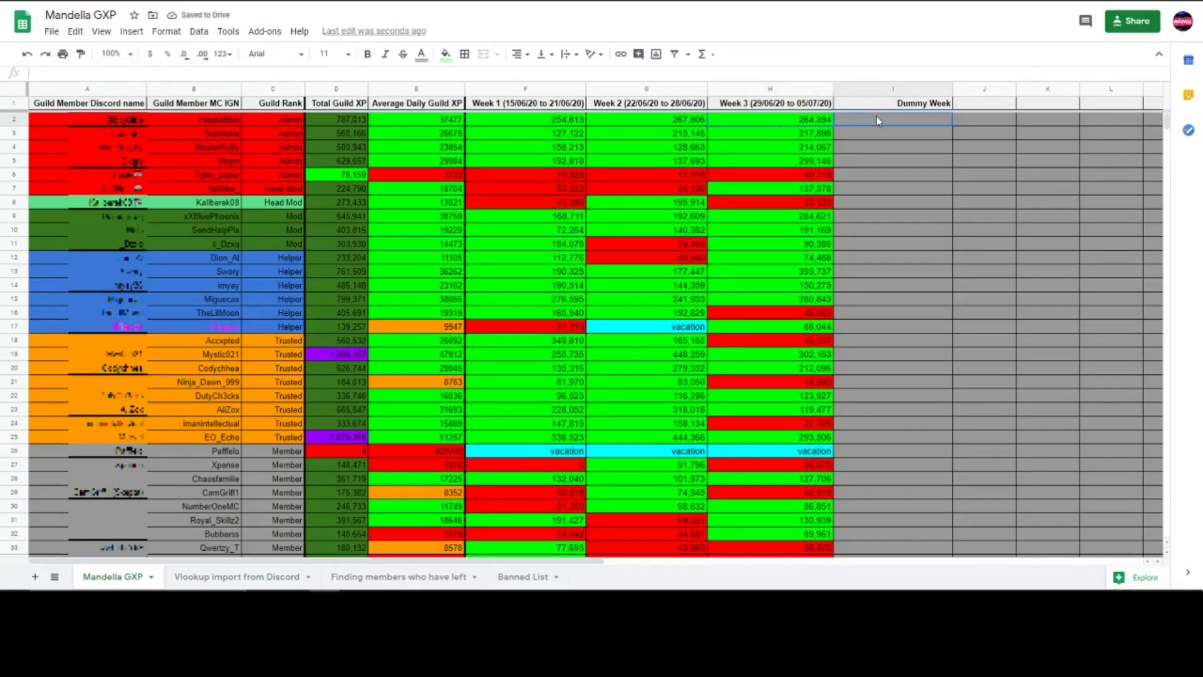
key("ctrl+v")
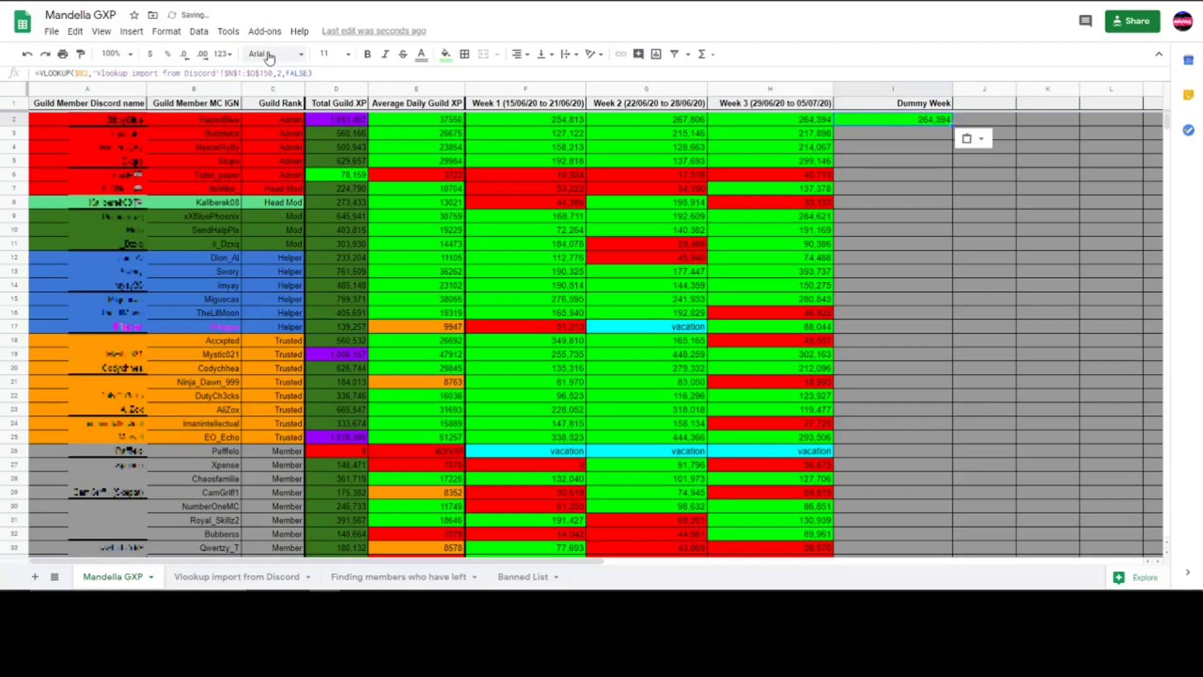
Step: Change the VLOOKUP range in cell I2 to use columns R and S of the Vlookup import from Discord sheet
left_click(228, 74)
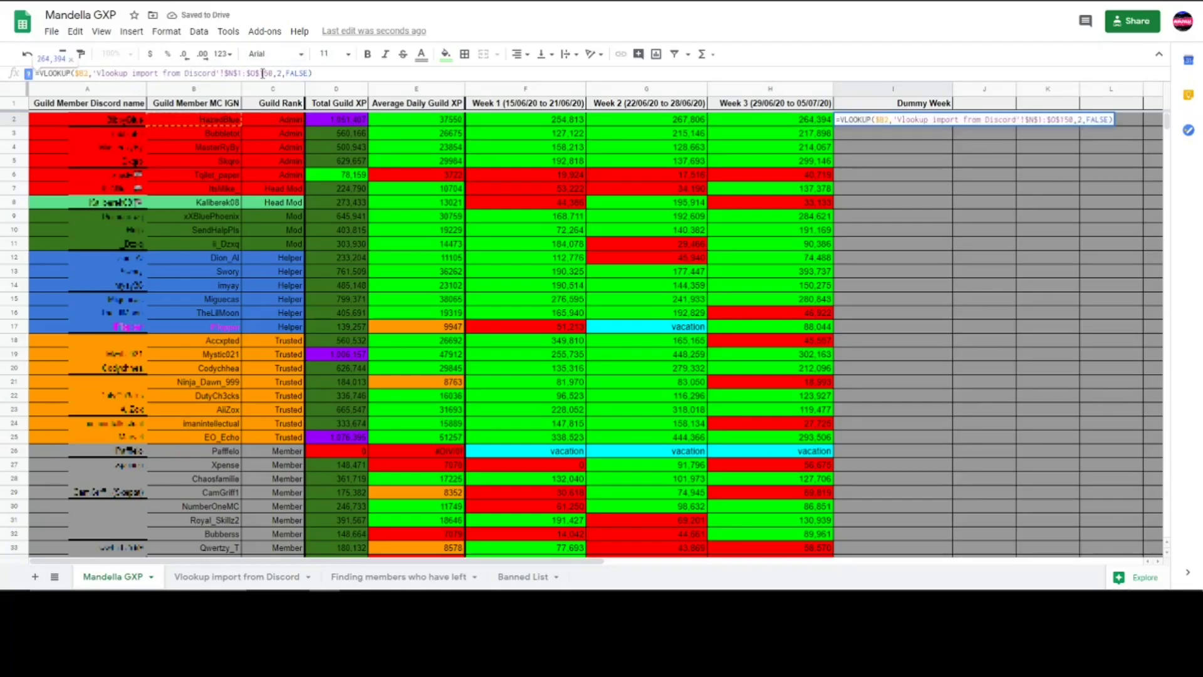
left_click(241, 576)
scroll(571, 110, "up", 2)
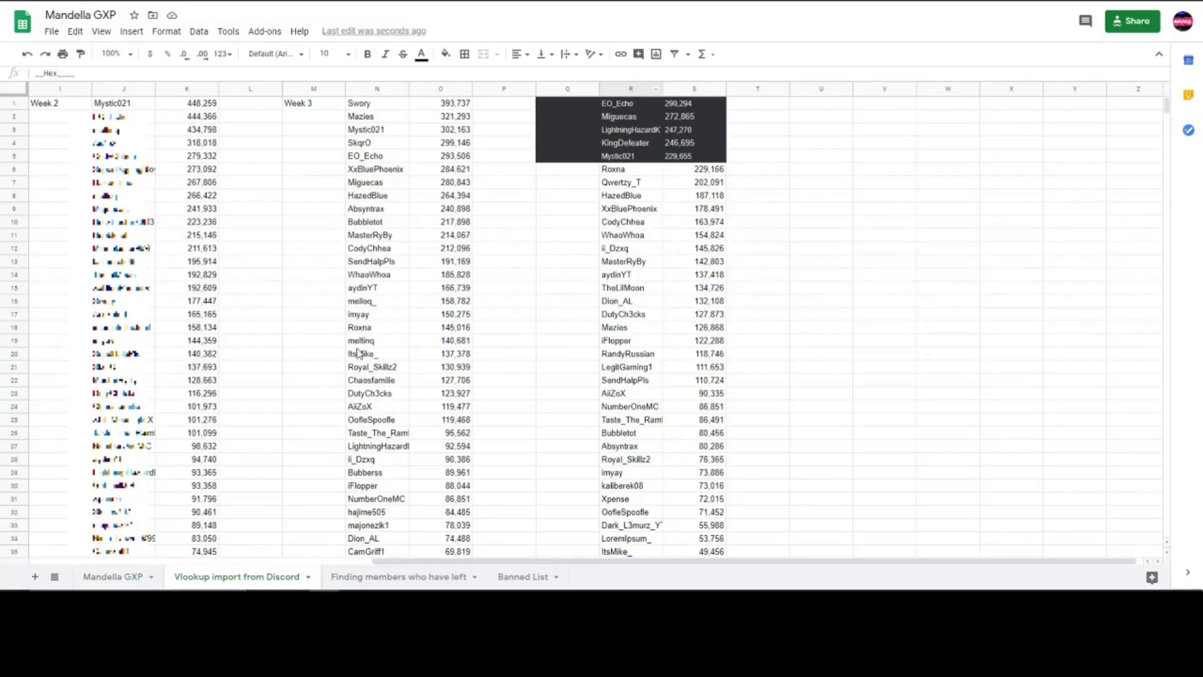
left_click(90, 573)
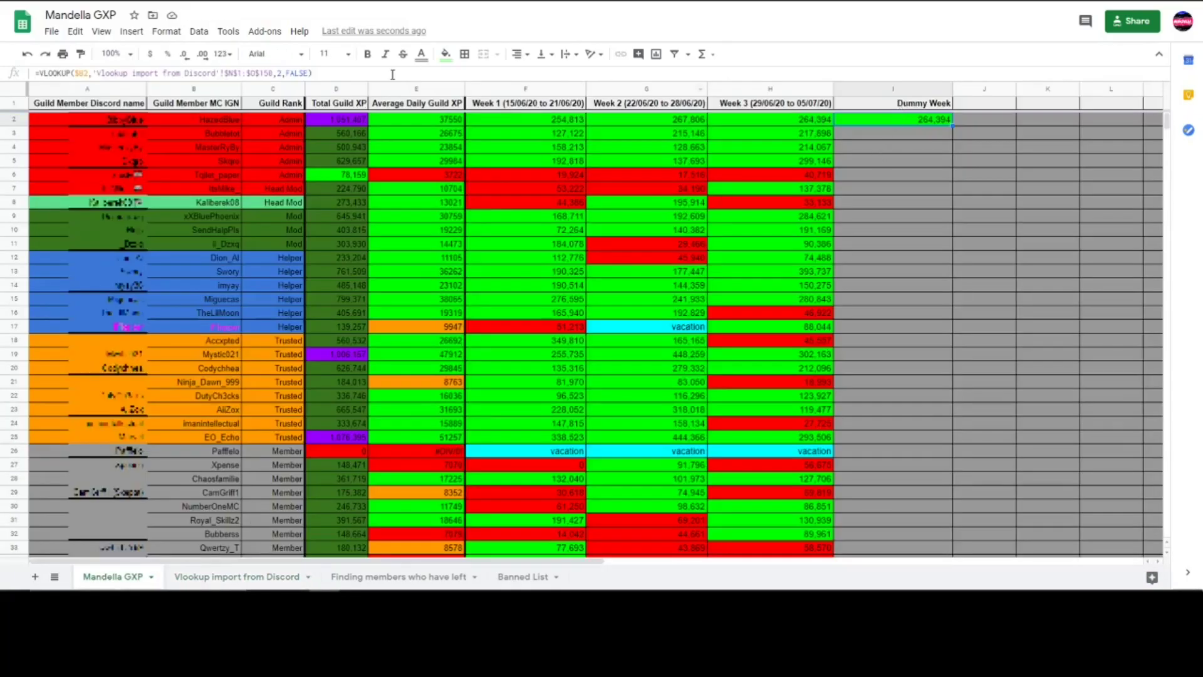
left_click(234, 73)
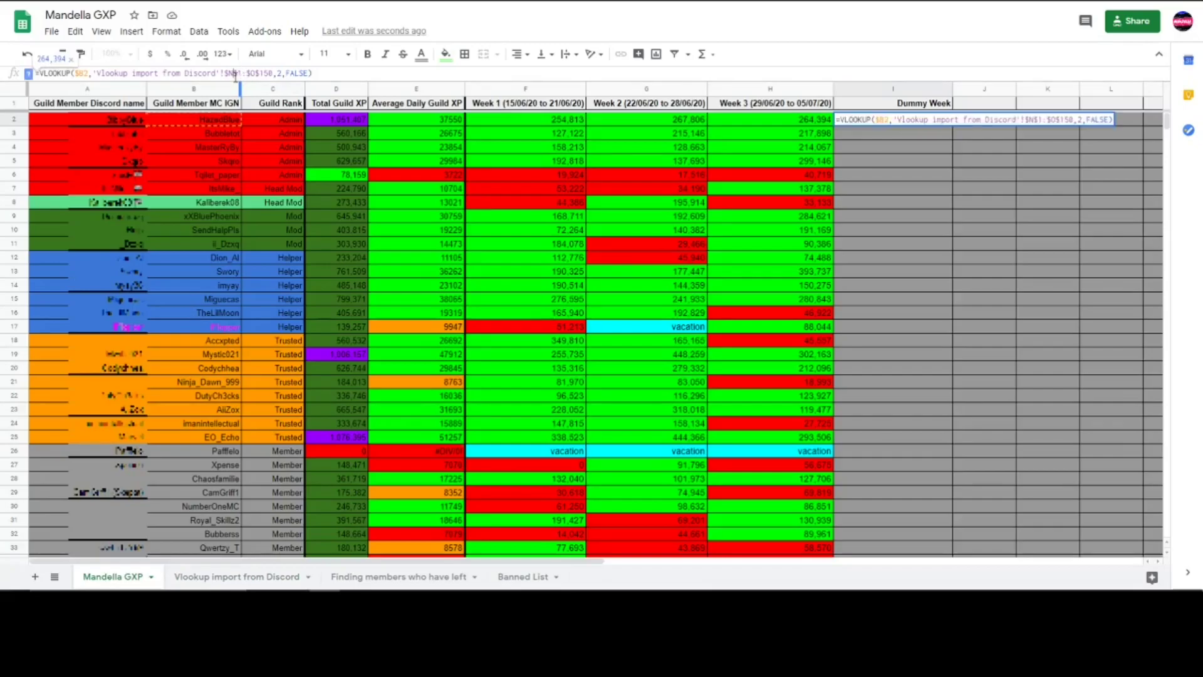
key("BackSpace")
type("R")
left_click(250, 73)
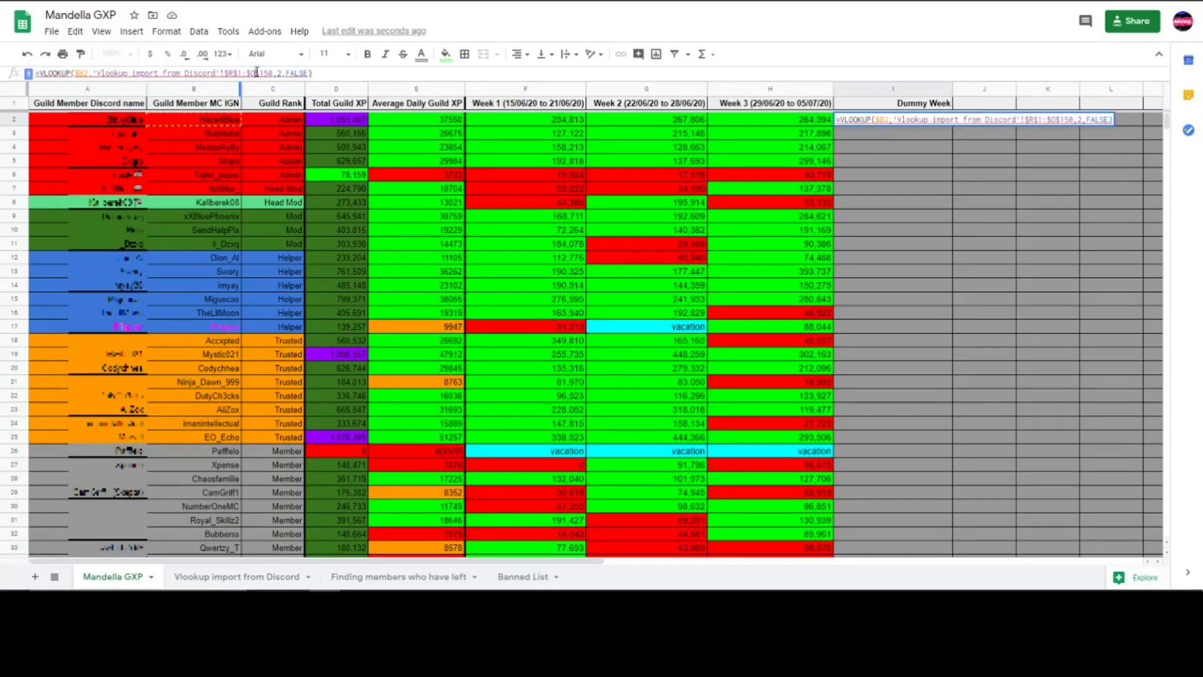
key("BackSpace")
type("S")
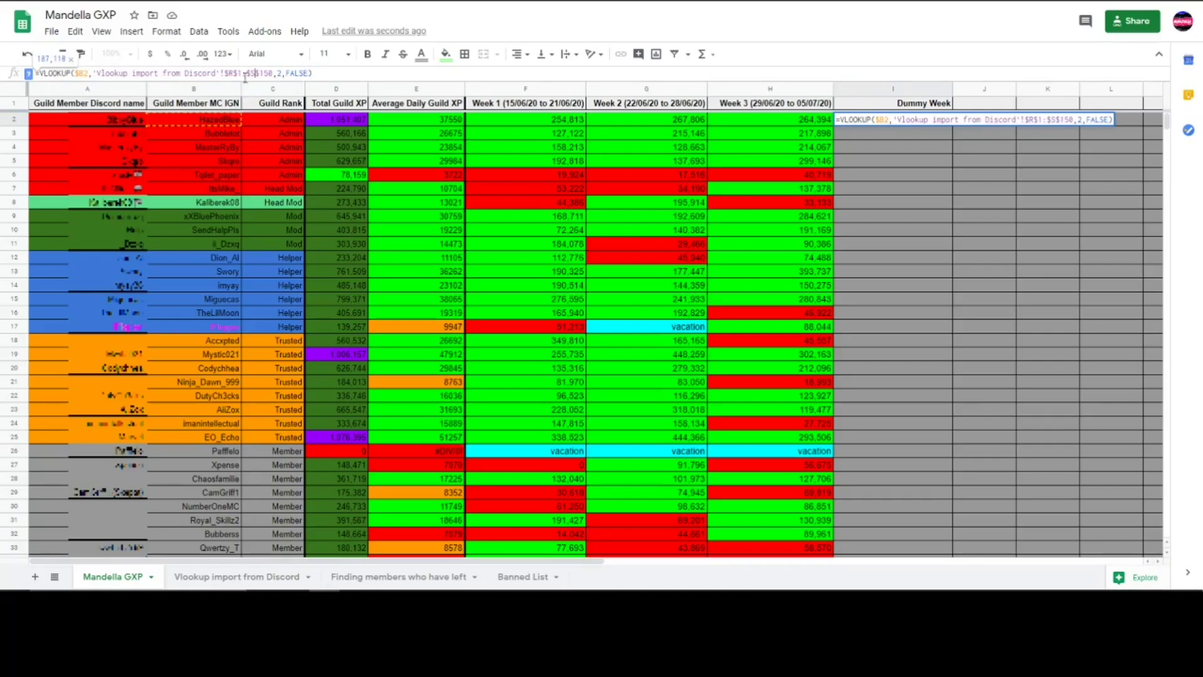
left_click(939, 147)
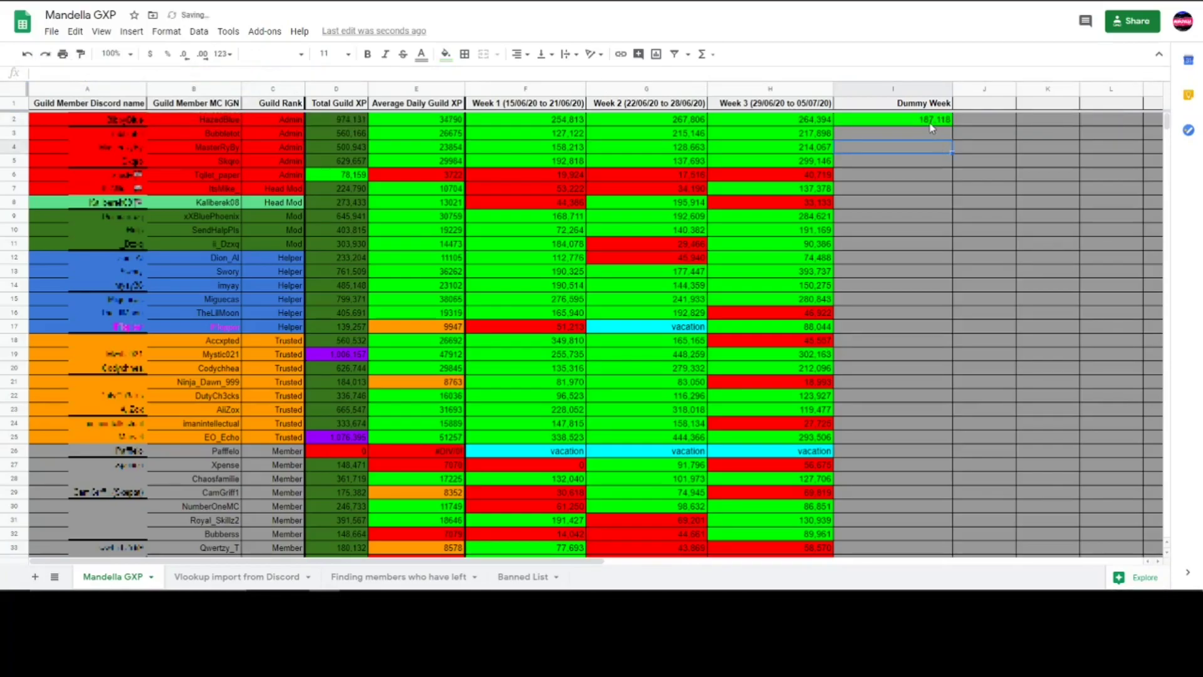
Step: Check the XP looked up in I2 against the same member's entry in row 8 of the new list on the import sheet
left_click(931, 127)
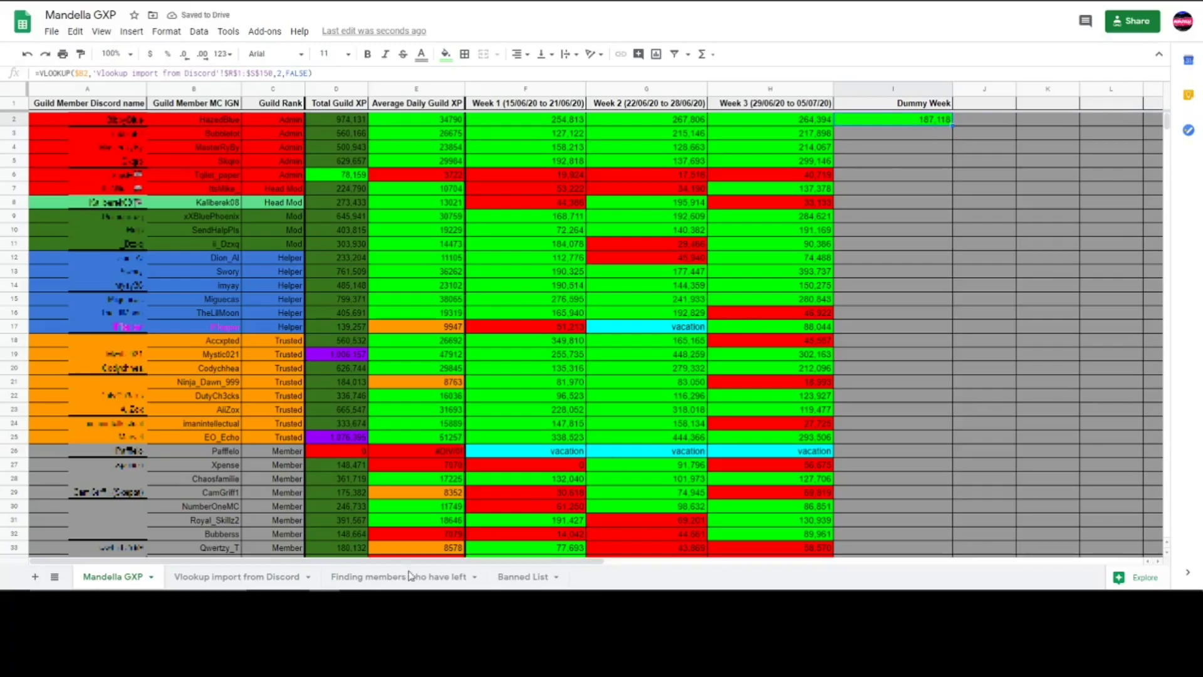
left_click(235, 575)
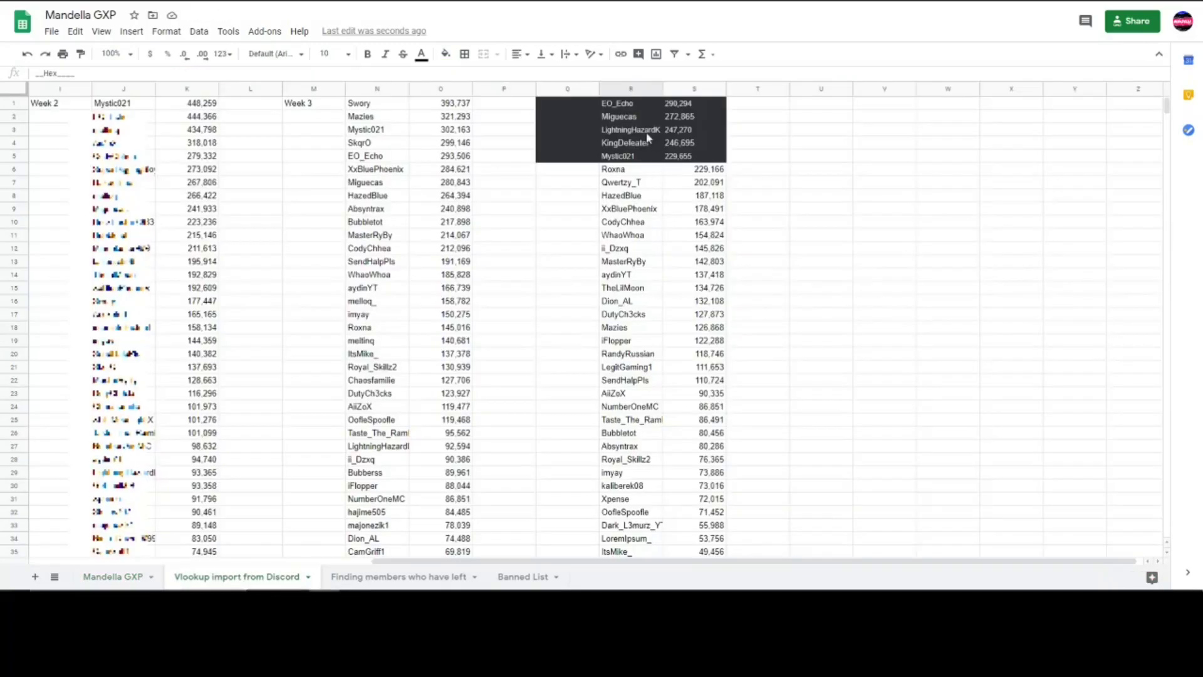
scroll(647, 137, "down", 7)
scroll(646, 137, "down", 12)
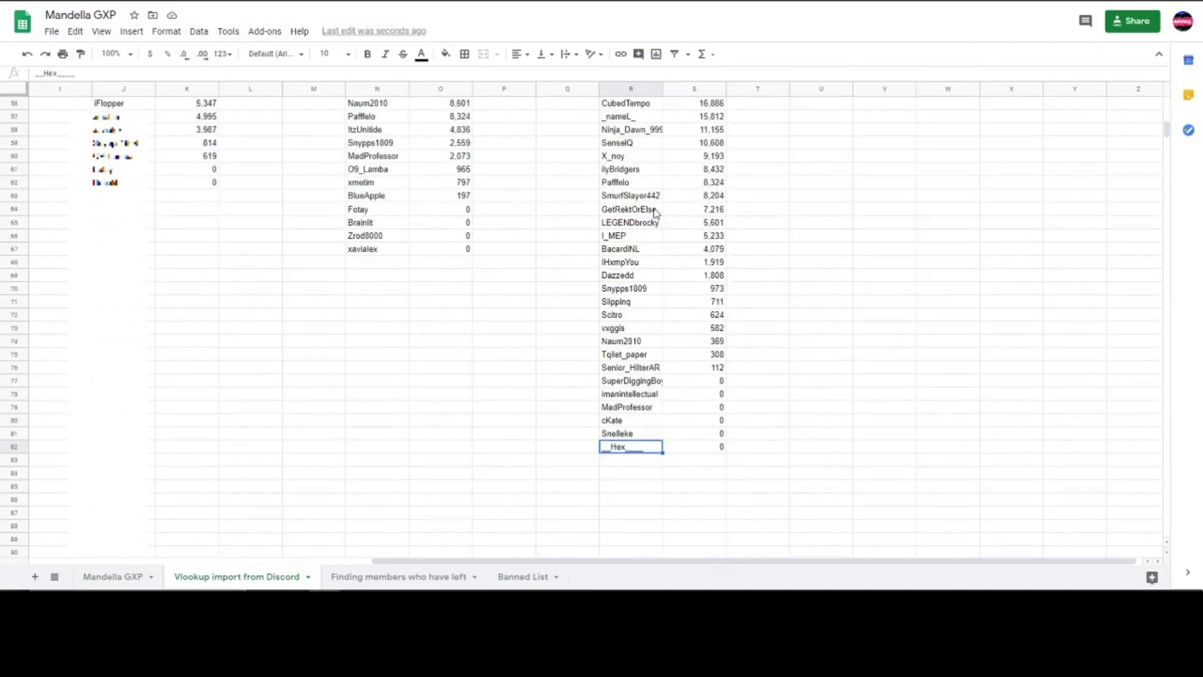
scroll(652, 157, "up", 18)
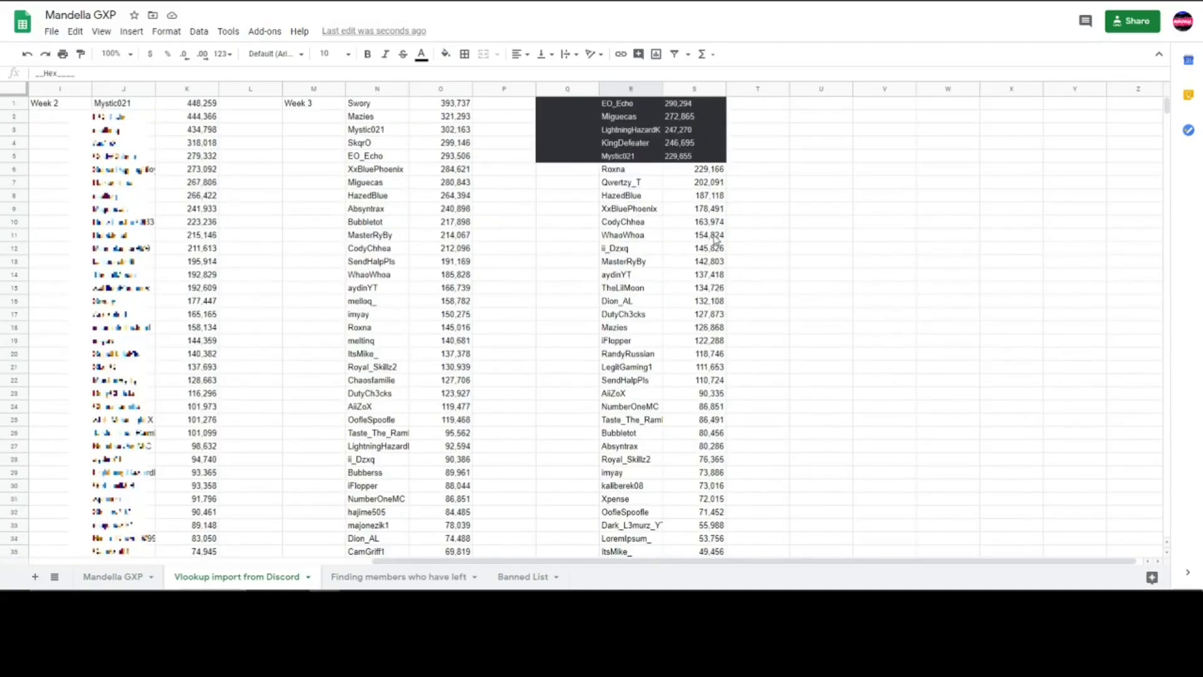
left_click(620, 196)
left_click(696, 198)
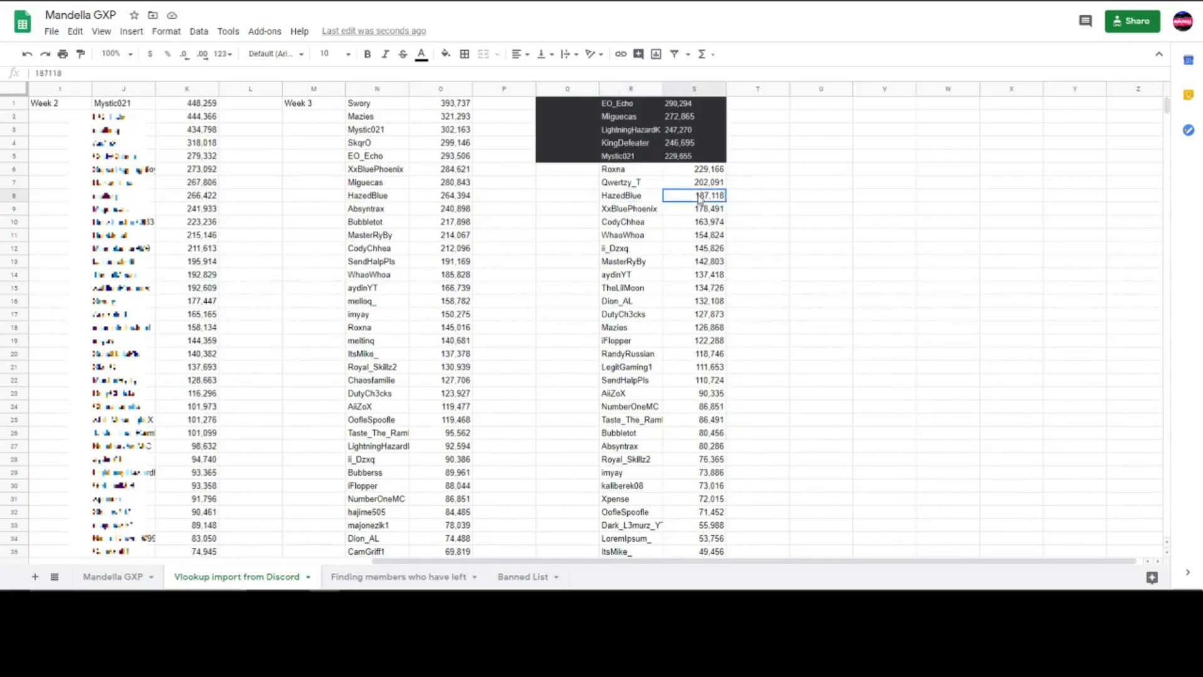
Step: Fill the VLOOKUP formula from I2 down the Dummy Week column of the Mandella GXP sheet for the remaining members
left_click(113, 577)
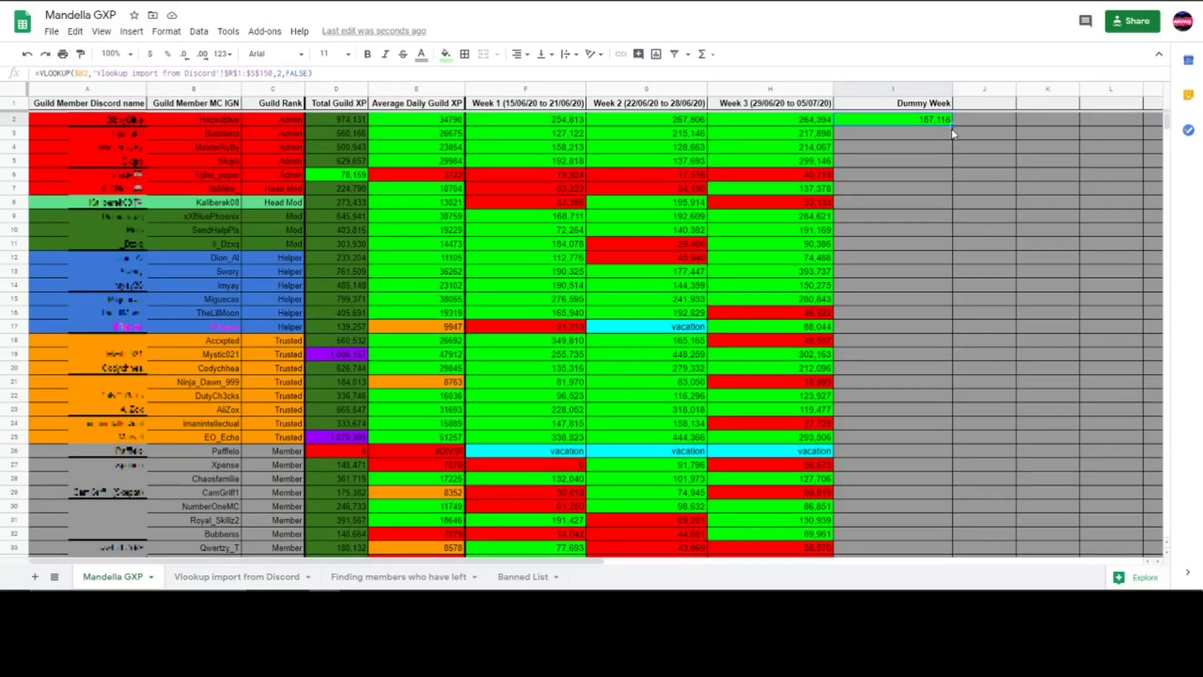
left_click(880, 145)
left_click(877, 126)
key("Down")
key("Down")
key("Down")
key("Down")
key("Down")
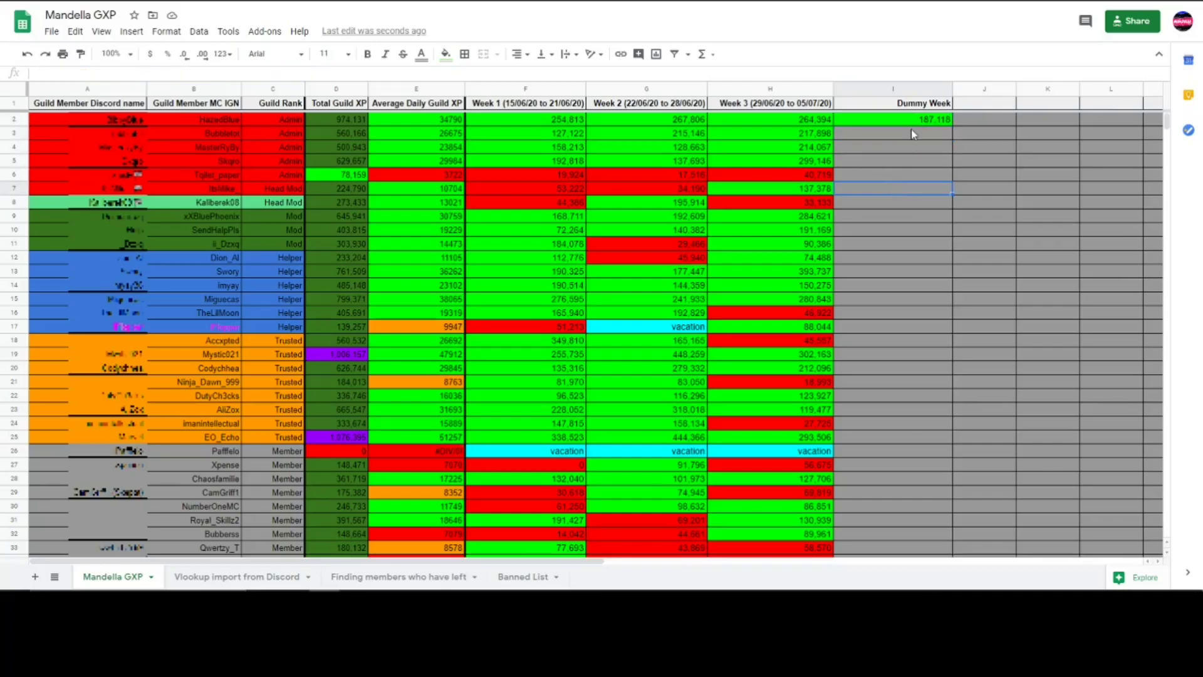
left_click(915, 123)
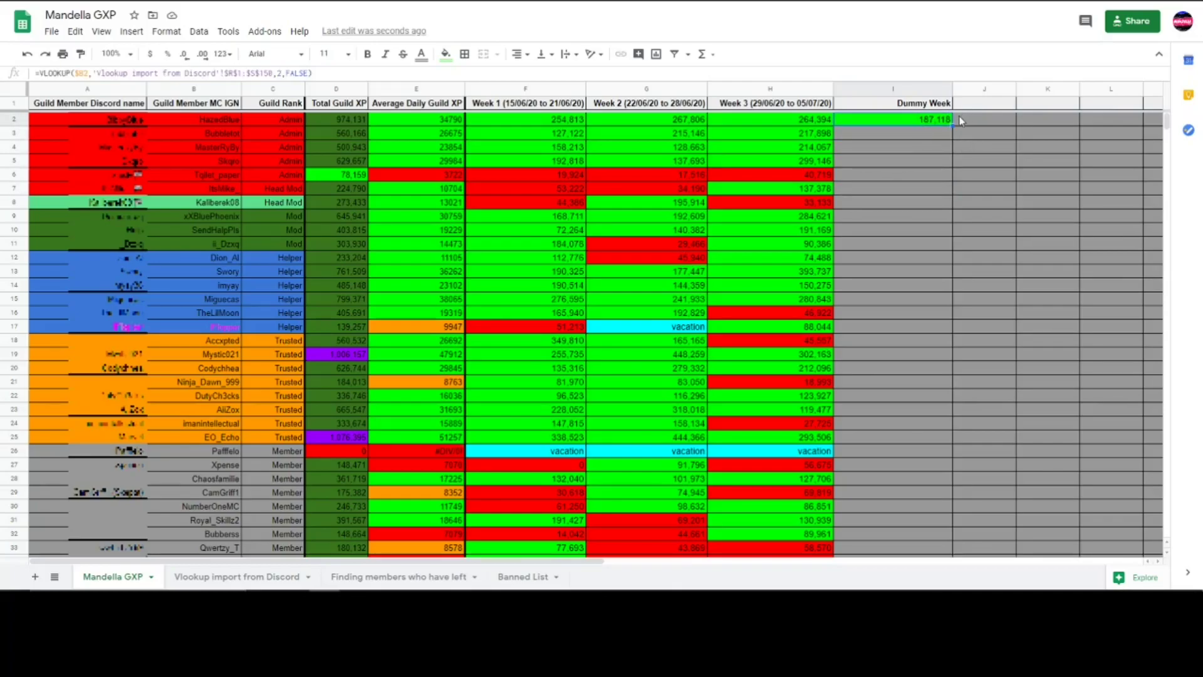
left_click_drag(957, 131, 935, 518)
scroll(956, 150, "down", 10)
scroll(928, 495, "up", 15)
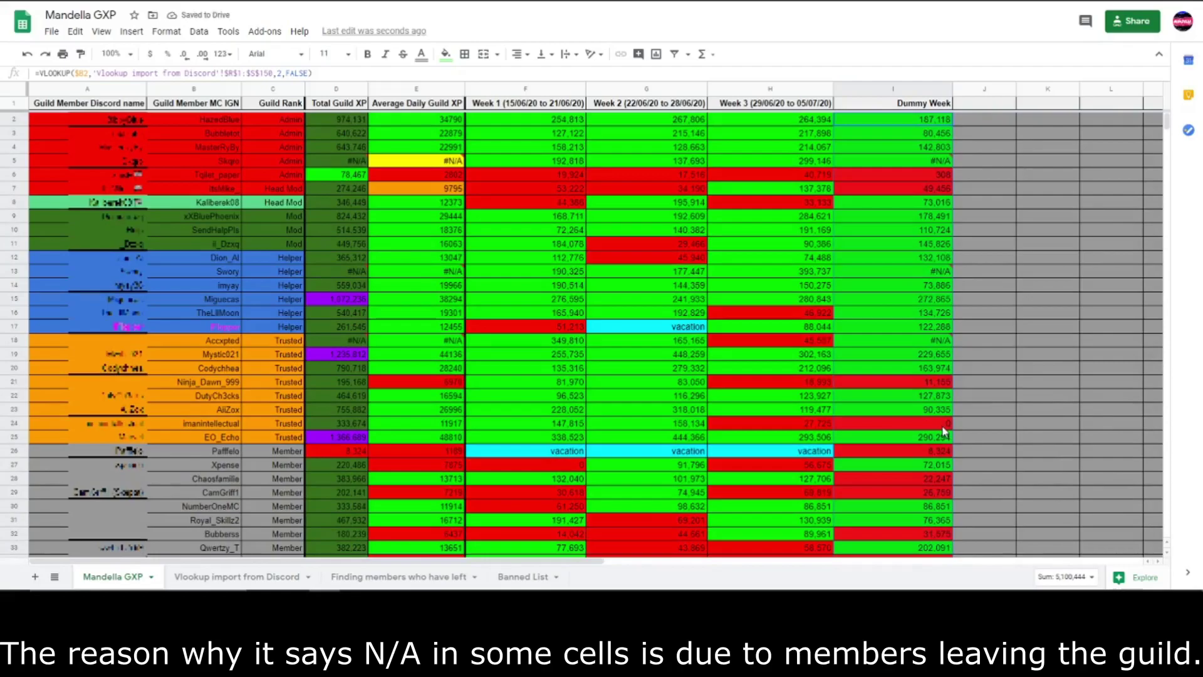
Step: Compare the VLOOKUP formulas in Dummy Week cells I2 to I6, checking which member cell and import range each row uses
left_click(930, 132)
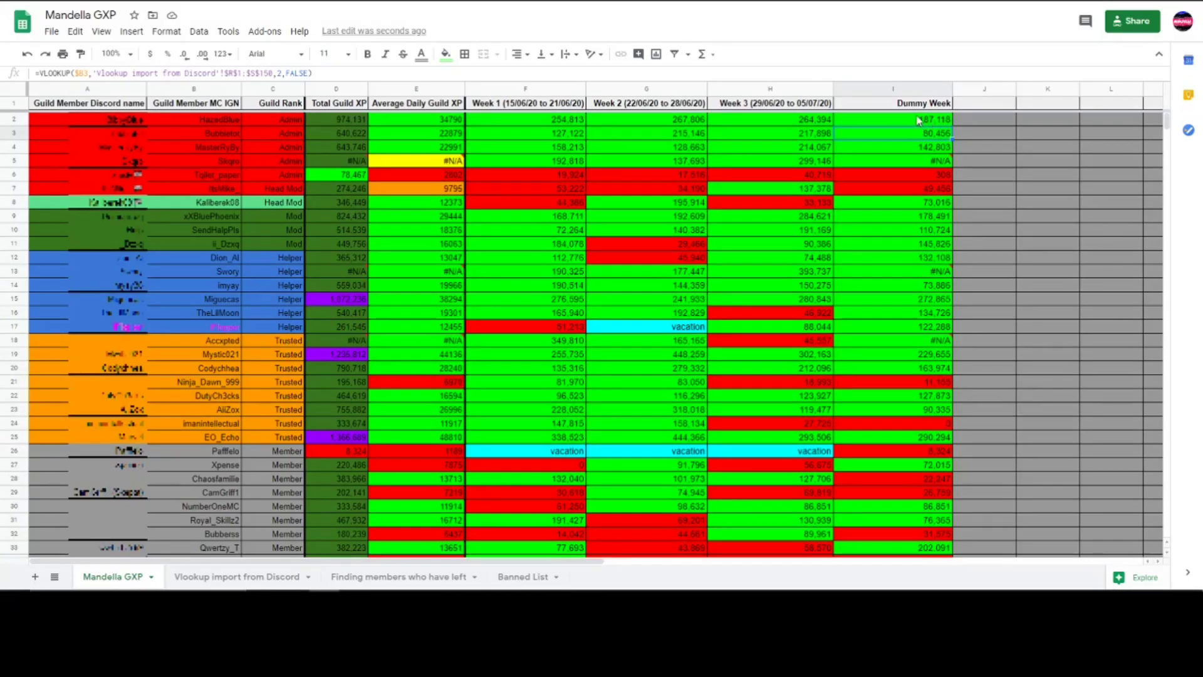
left_click(917, 119)
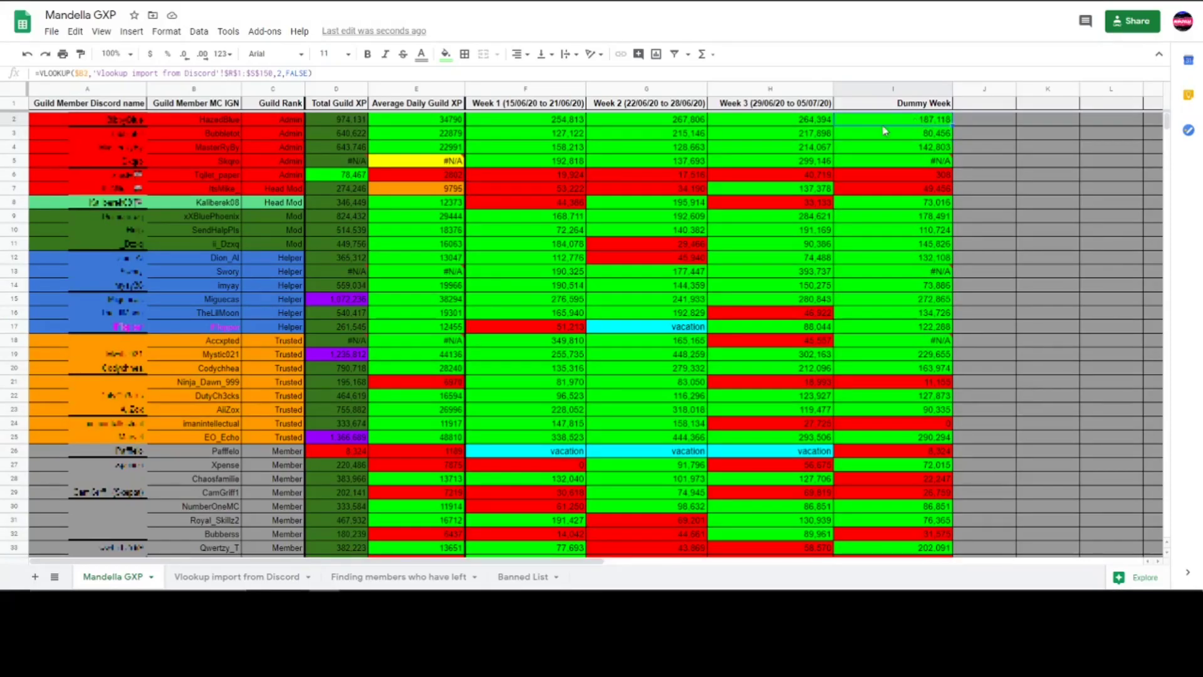
left_click(915, 138)
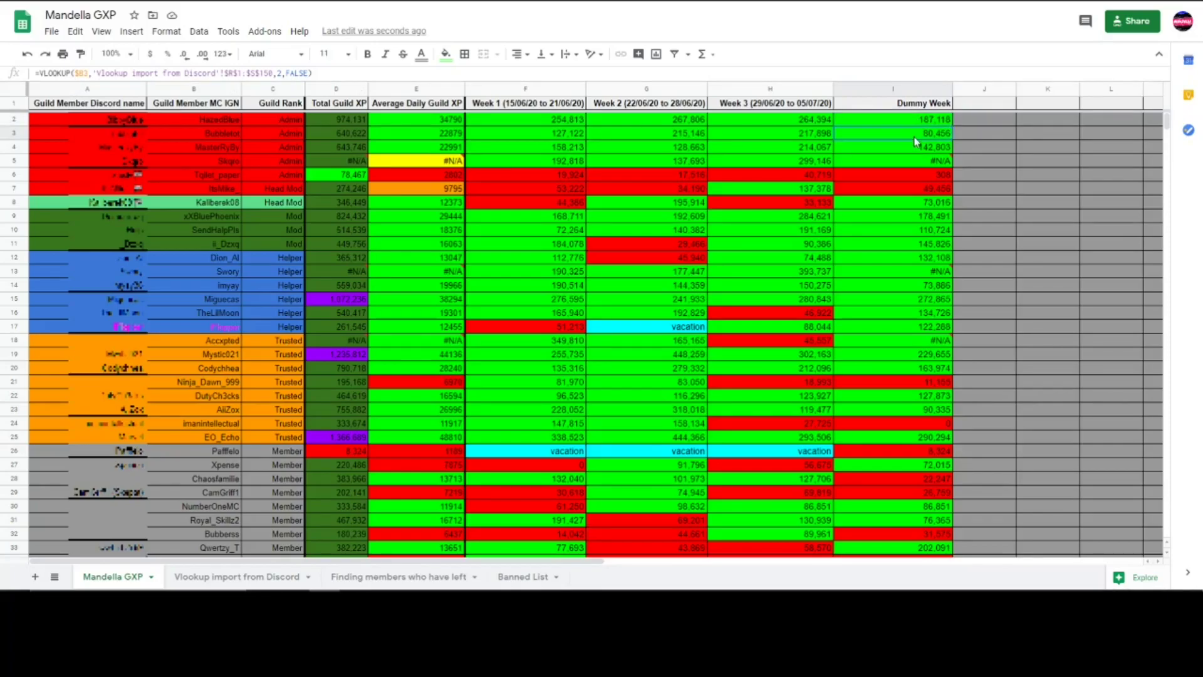
left_click(878, 149)
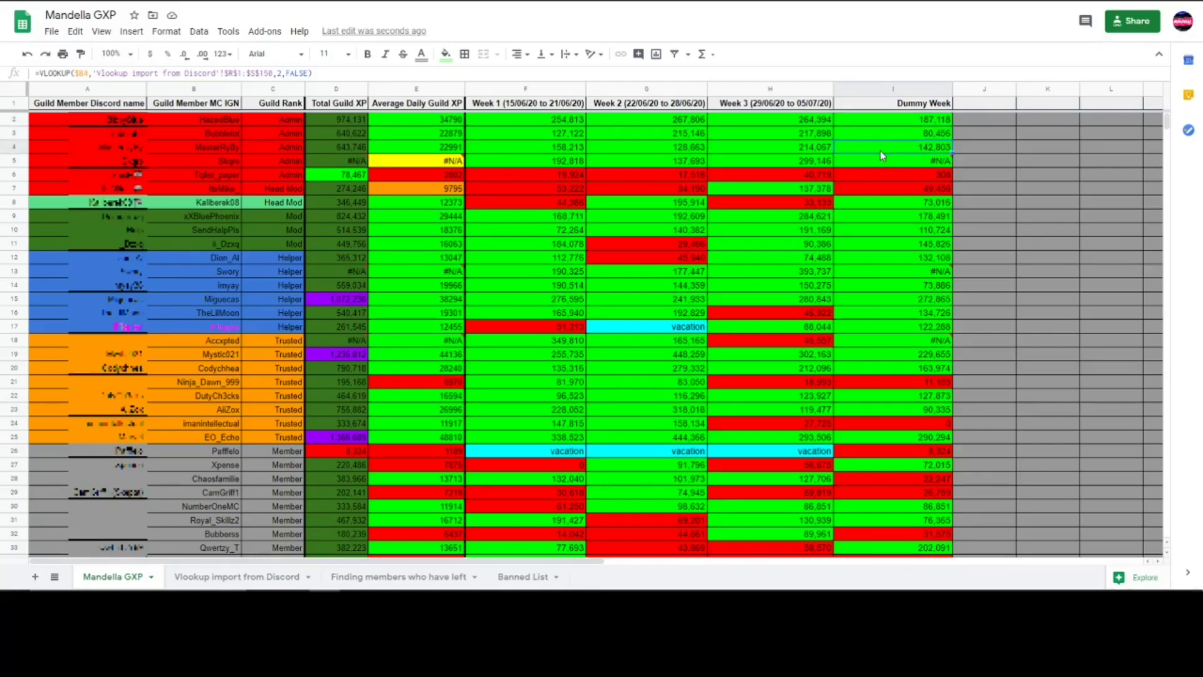
left_click(883, 164)
left_click(889, 172)
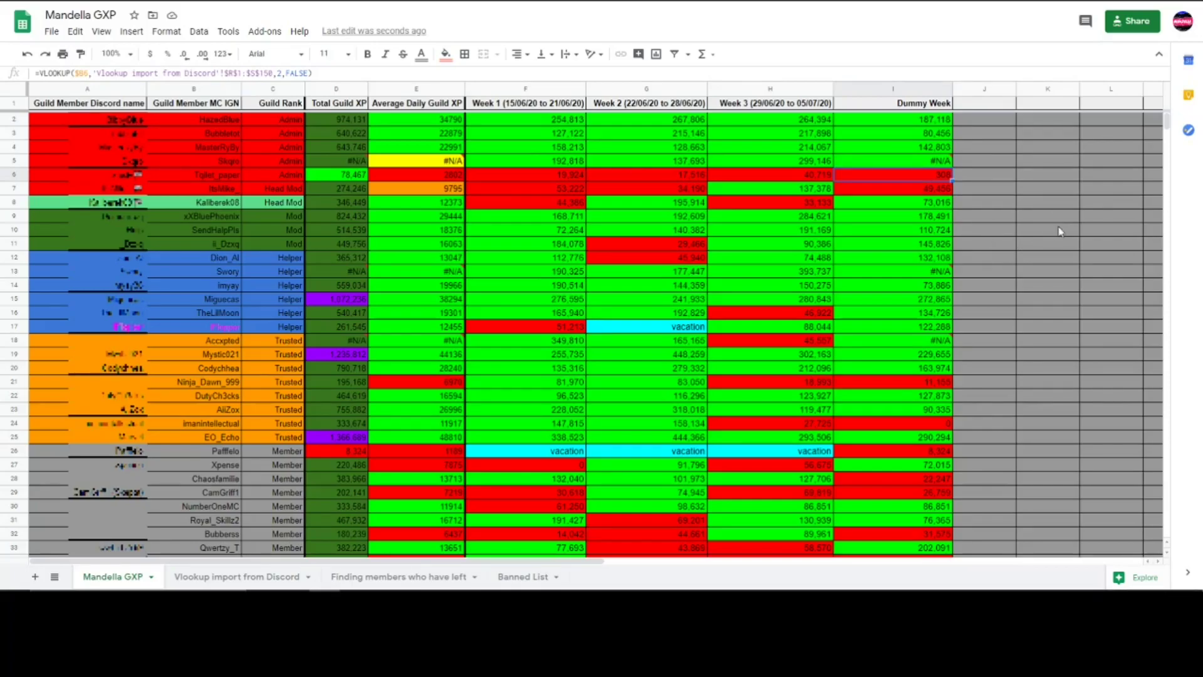
left_click(929, 120)
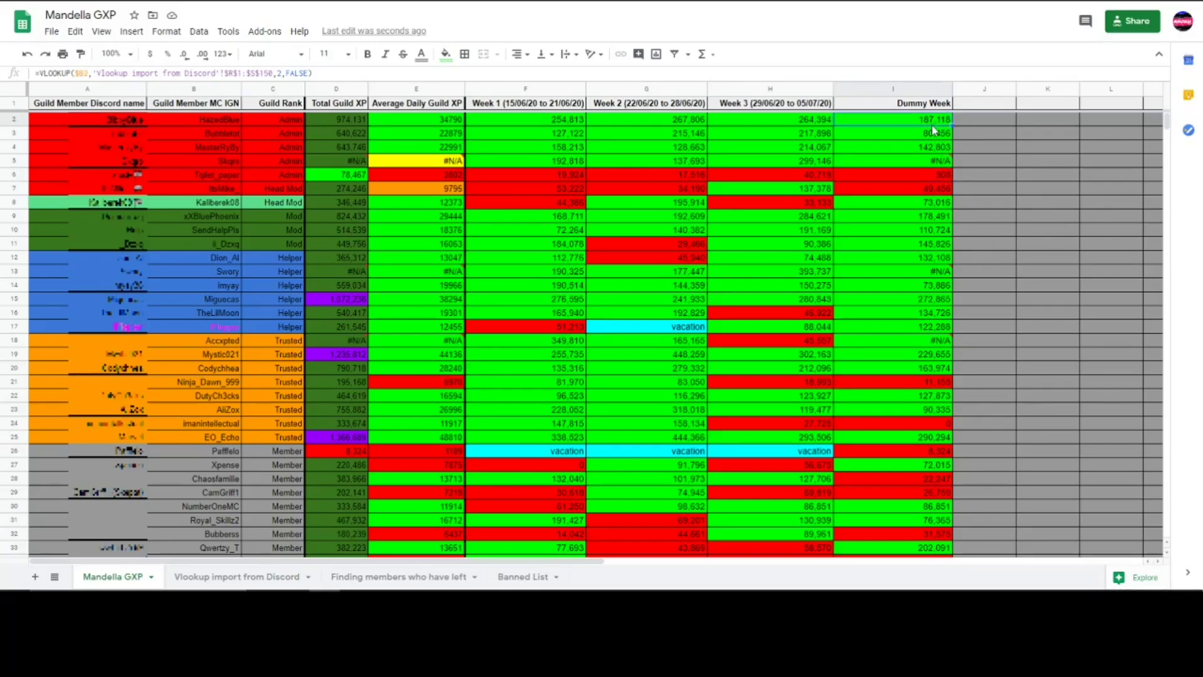
left_click(928, 137)
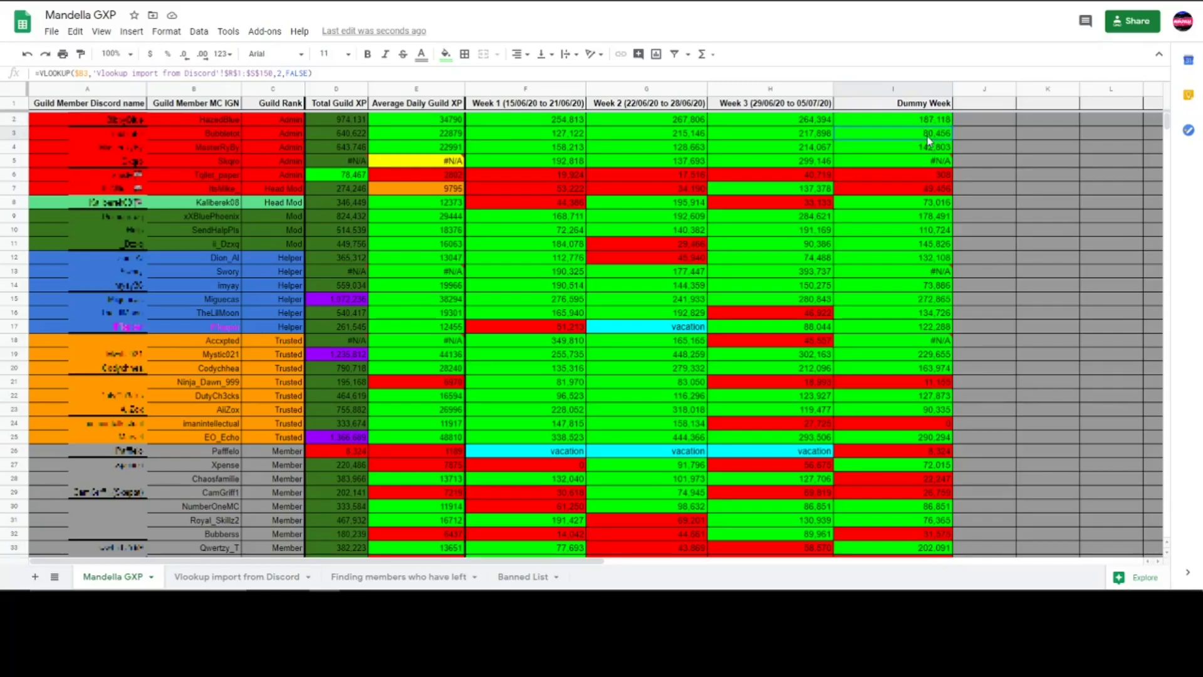
left_click(926, 148)
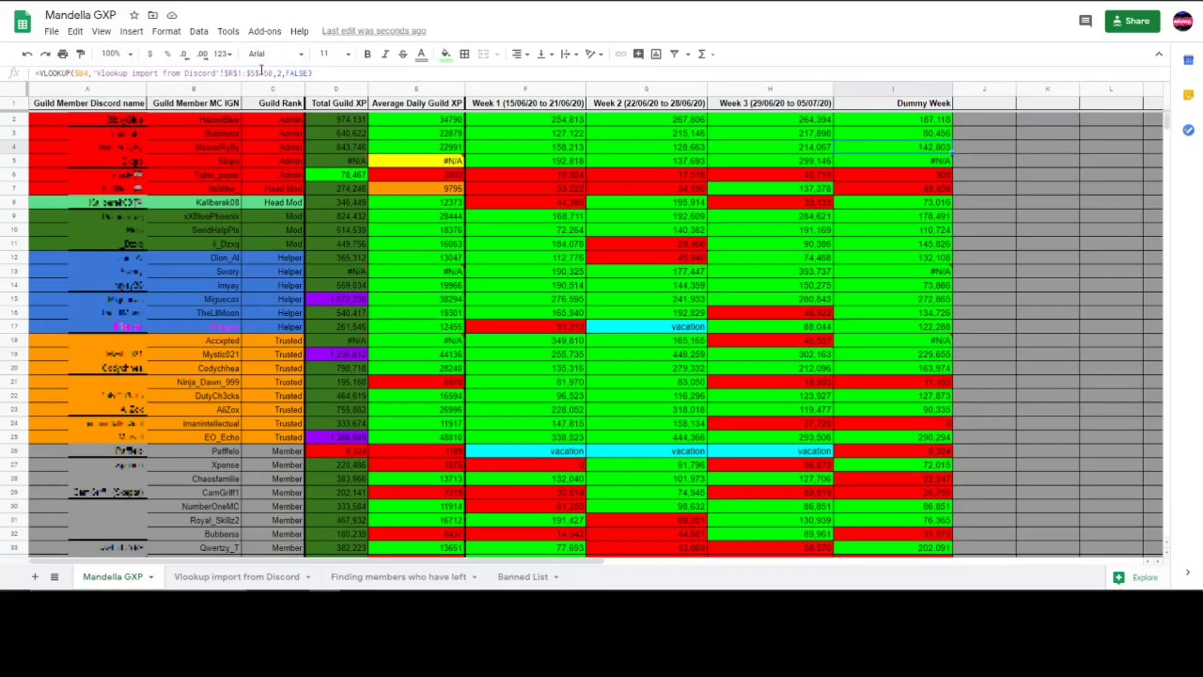
Step: Recheck the Dummy Week formulas in I2 to I5, examining the highlighted member name references for I5 and I4 without editing them
left_click(926, 115)
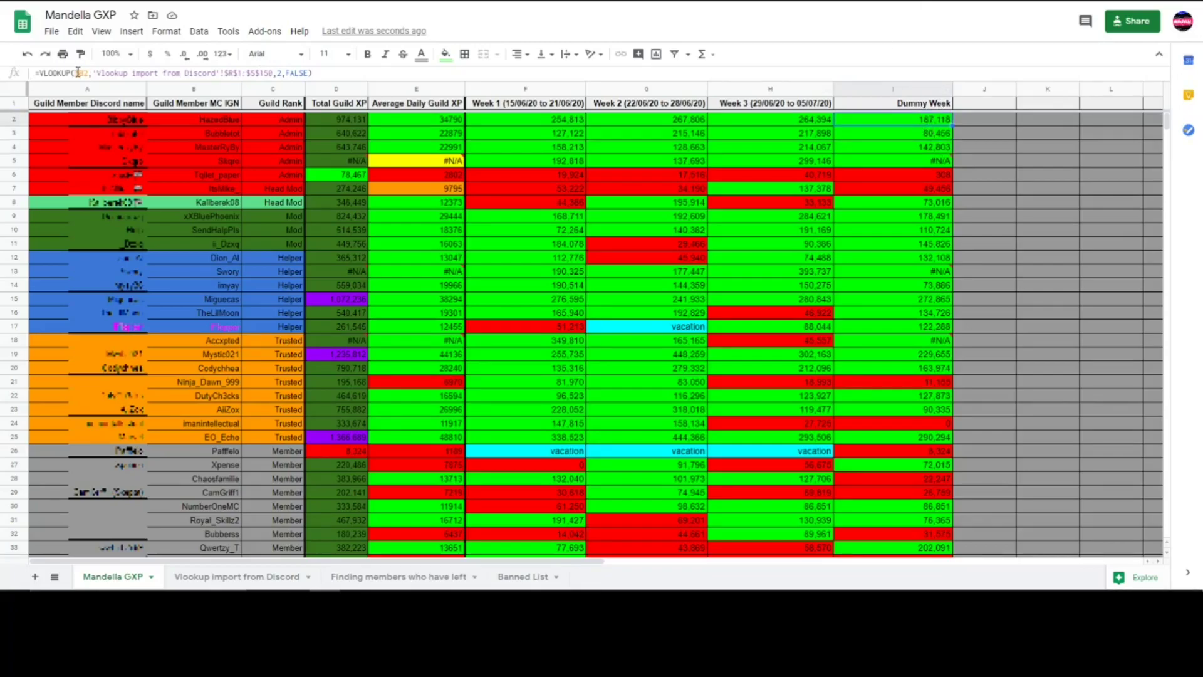
left_click(908, 132)
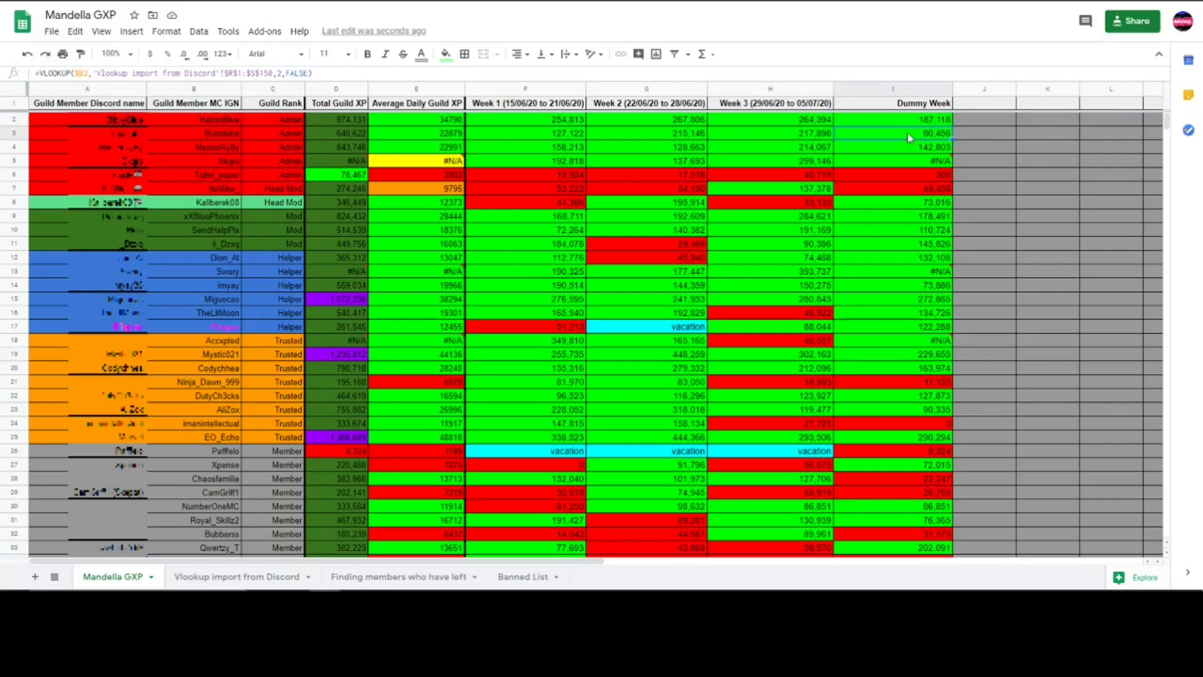
left_click(911, 147)
left_click(911, 160)
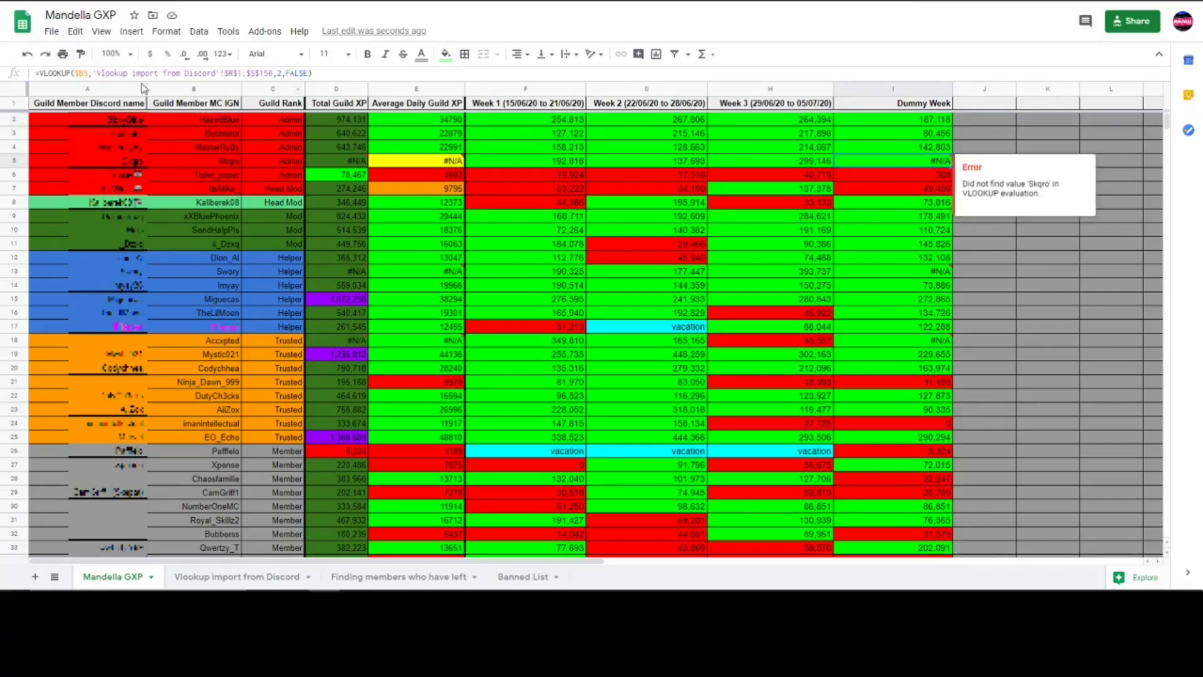
left_click(88, 73)
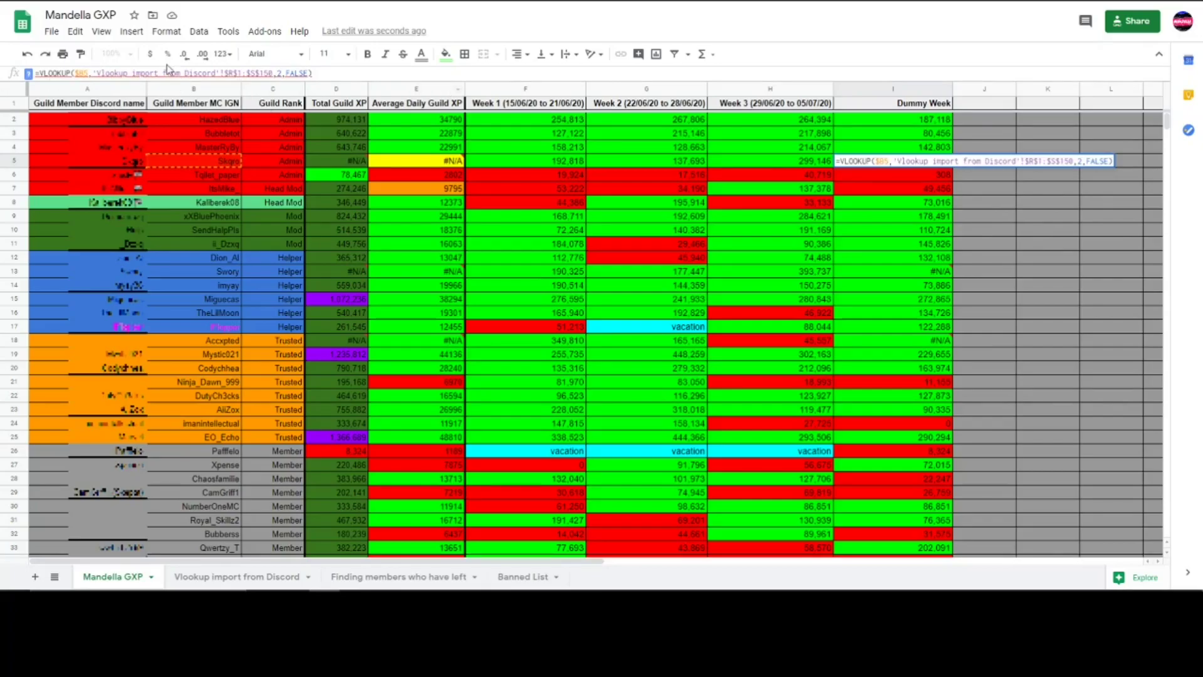
left_click(910, 144)
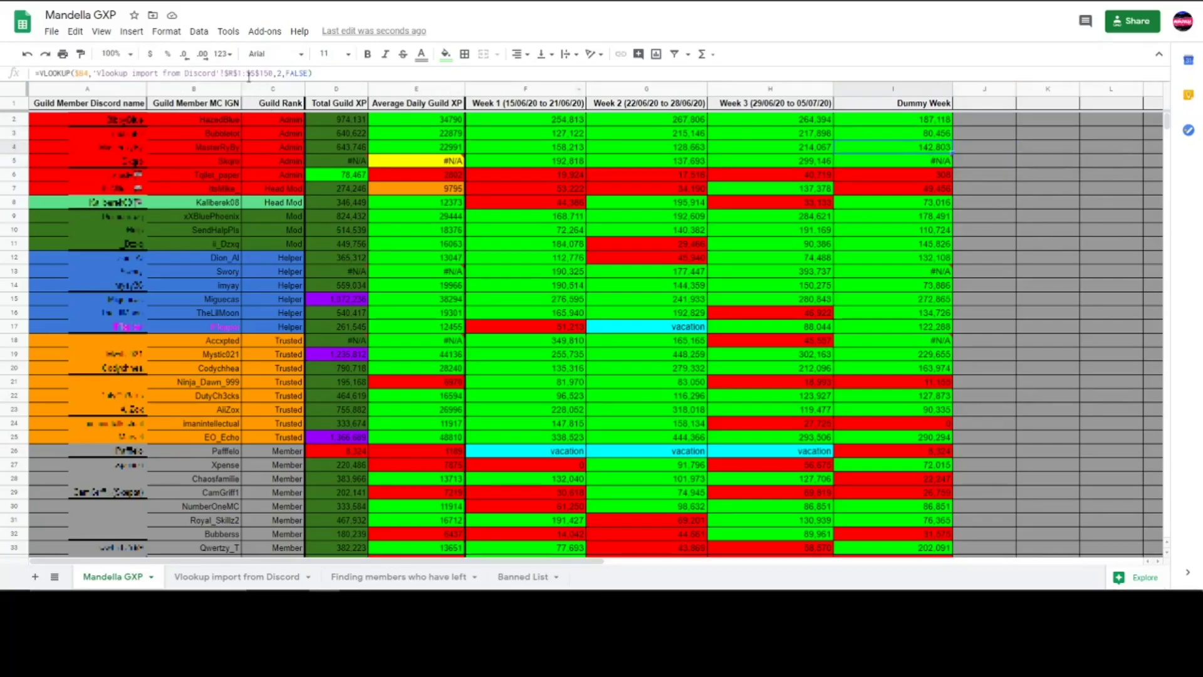
left_click(85, 72)
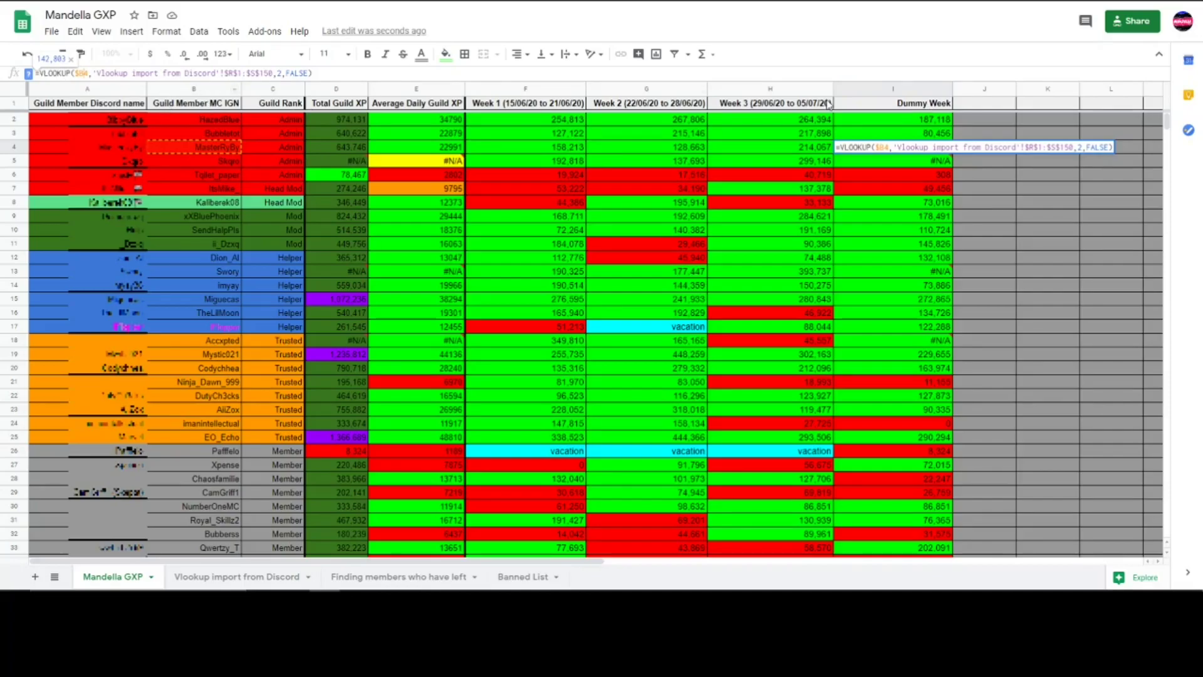
key("Escape")
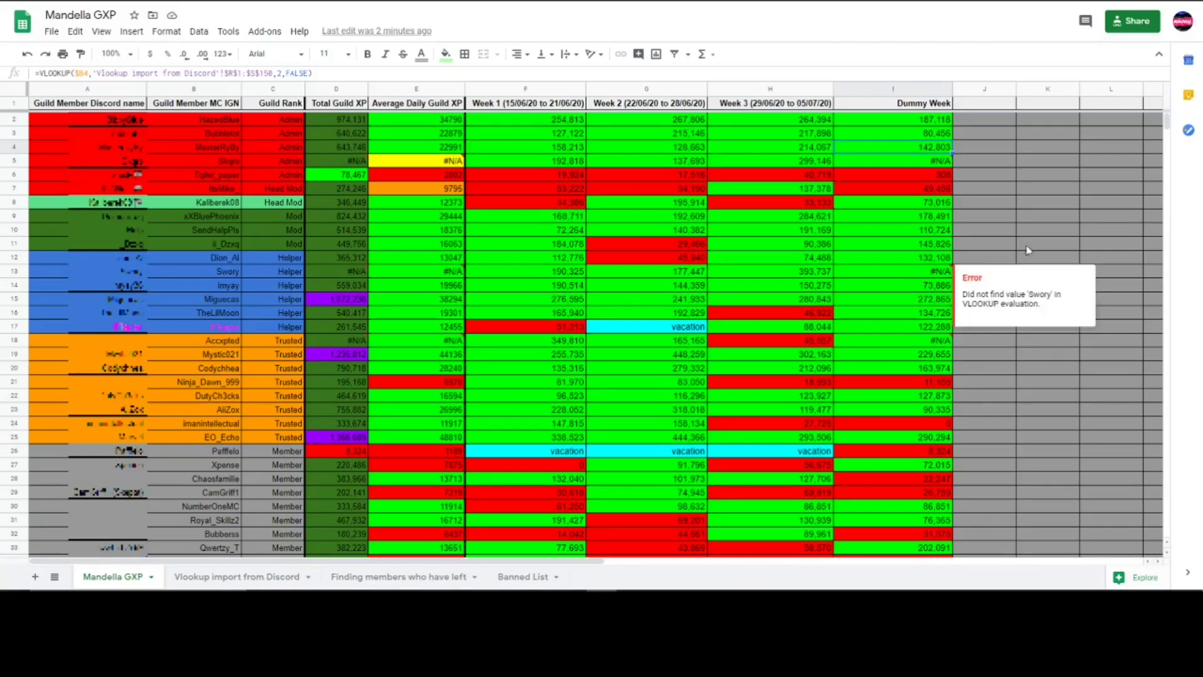
left_click(1091, 207)
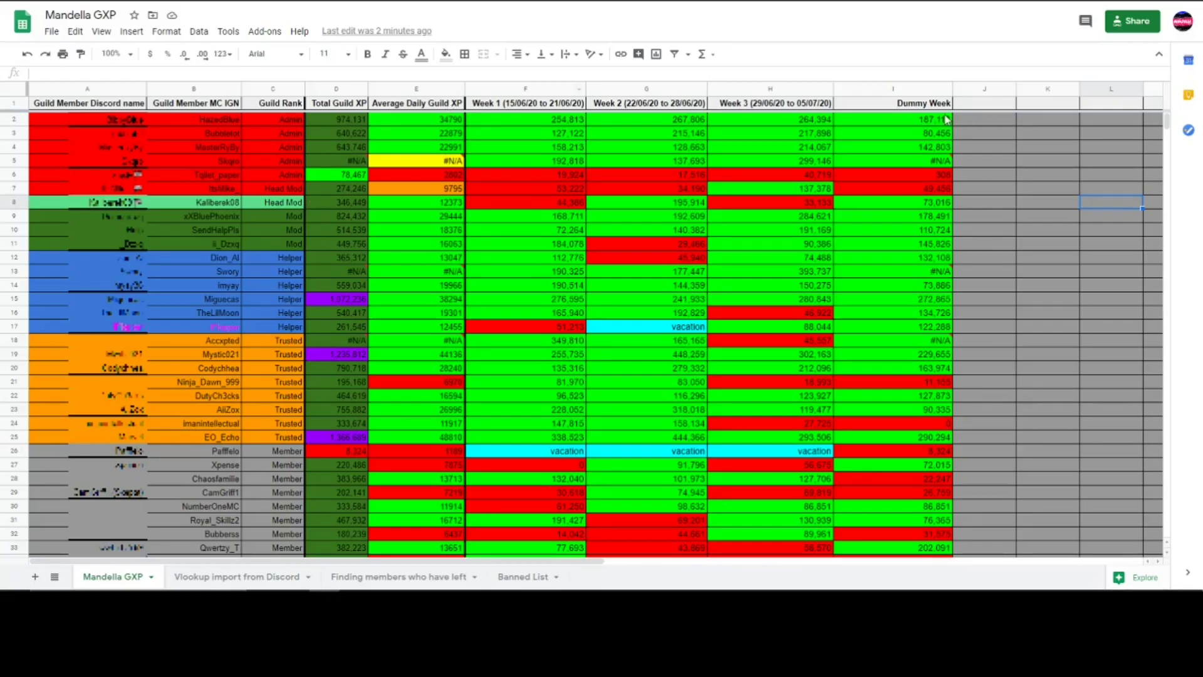
Step: Clear the whole Dummy Week column on the Mandella GXP sheet, from the header in I1 down to I89
left_click(923, 106)
scroll(923, 113, "down", 6)
scroll(921, 113, "down", 10)
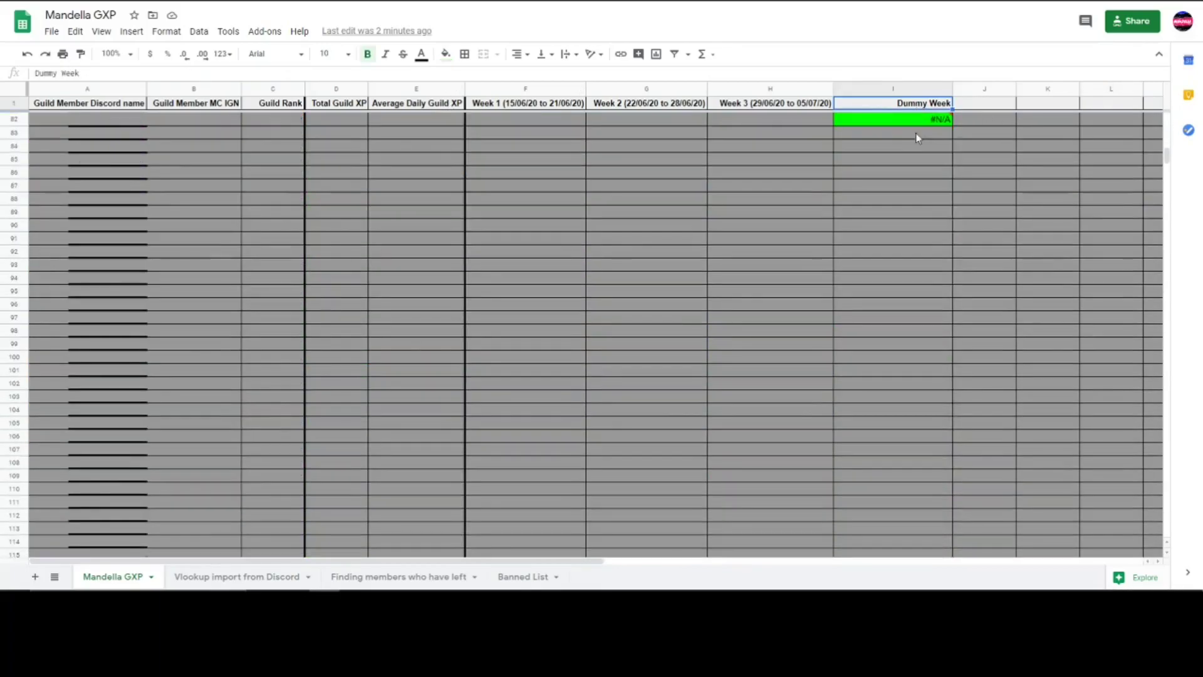
left_click(931, 209, "shift")
key("Delete")
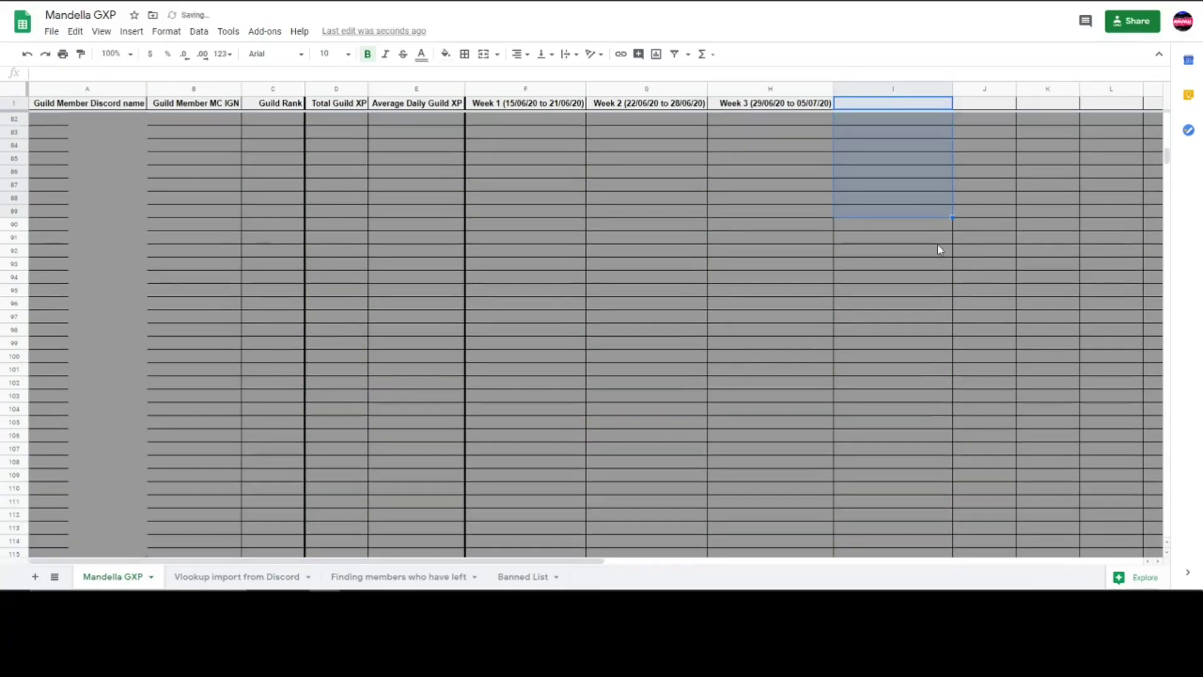
scroll(937, 244, "up", 17)
Step: Examine the formula behind the Average Daily Guild XP in cell E2 without changing it
left_click(814, 230)
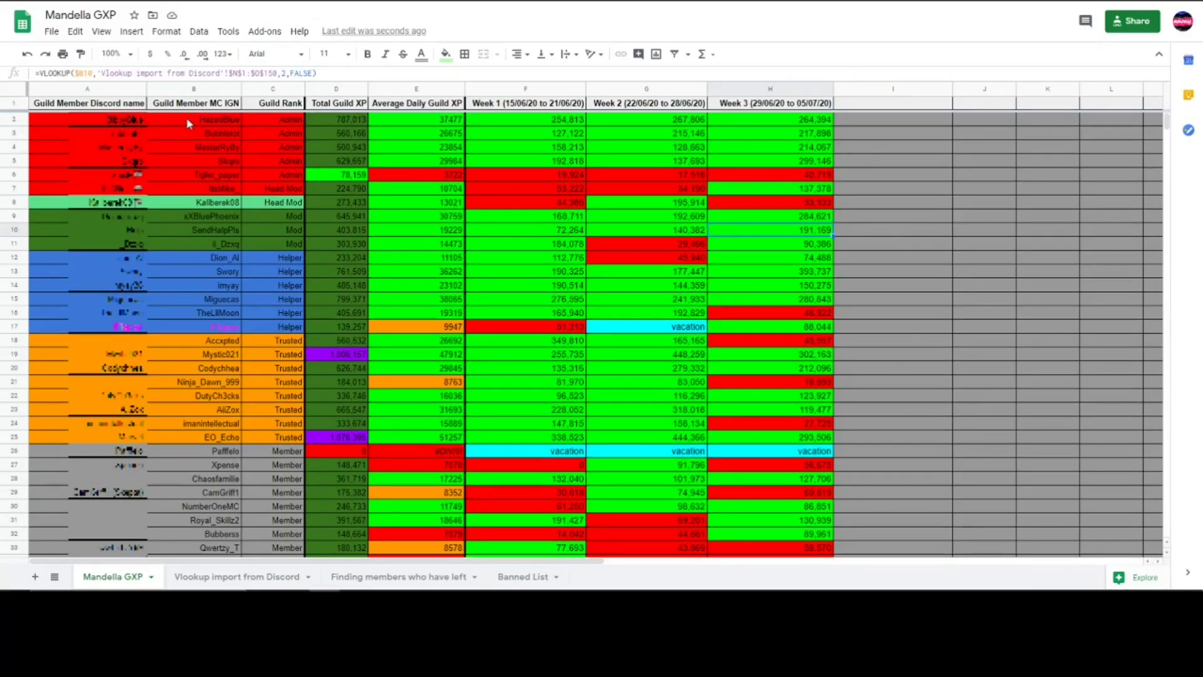
left_click(429, 122)
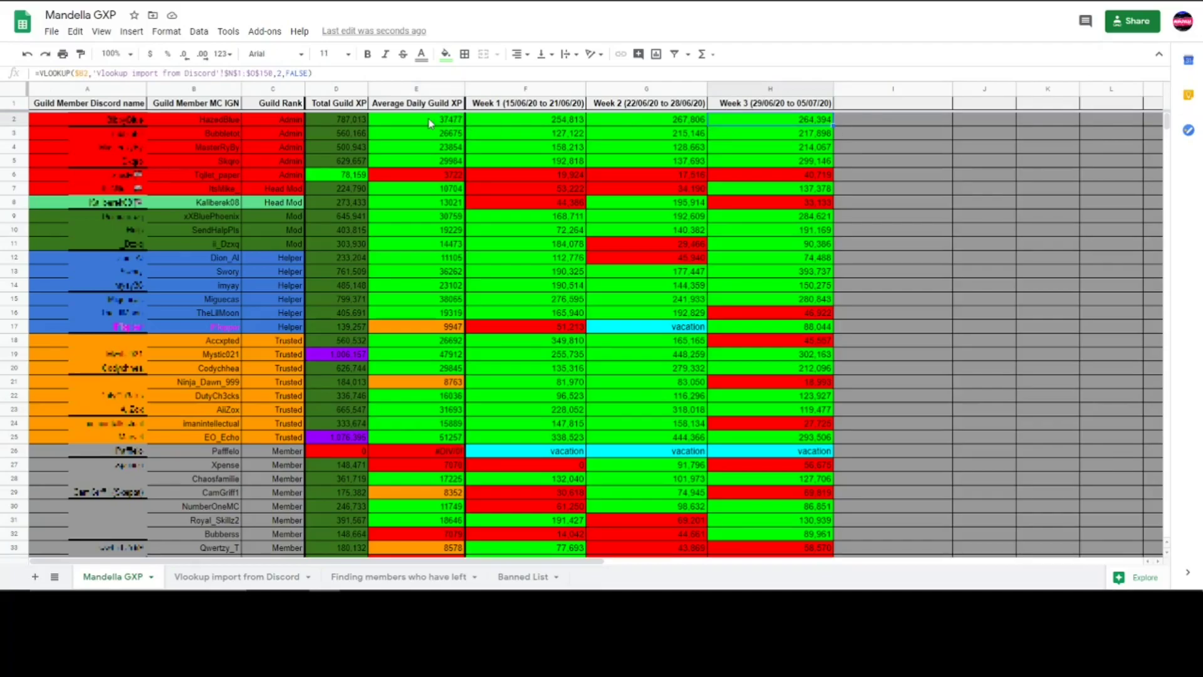
left_click_drag(187, 73, 46, 81)
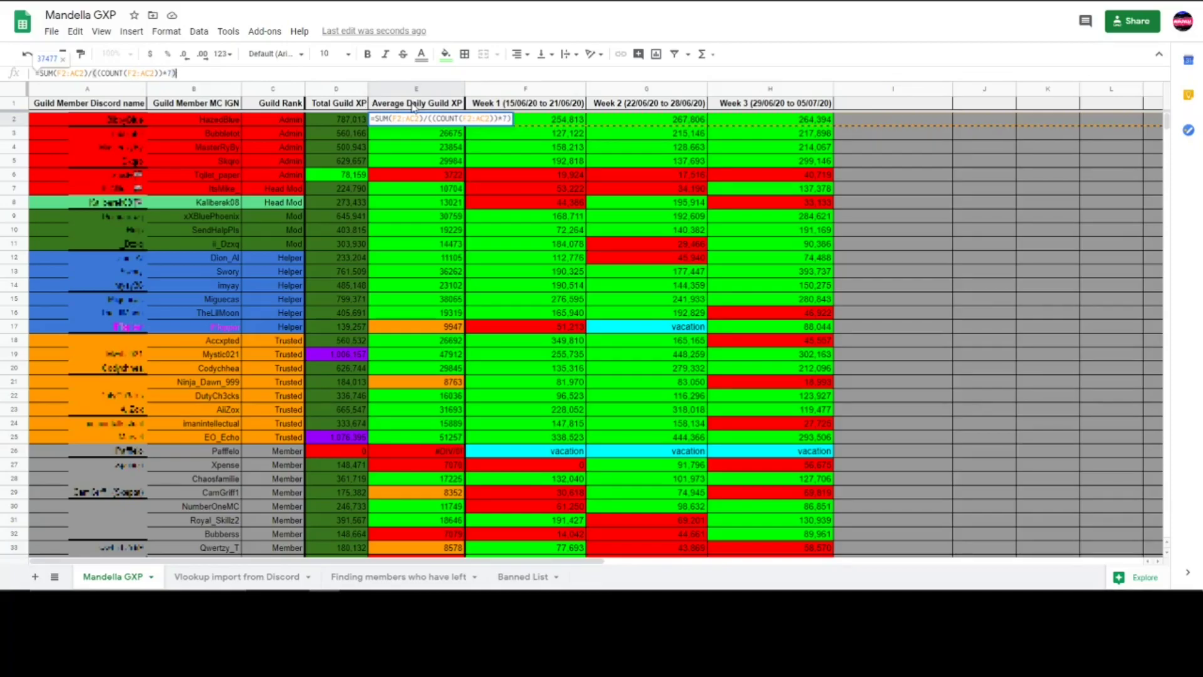
key("Escape")
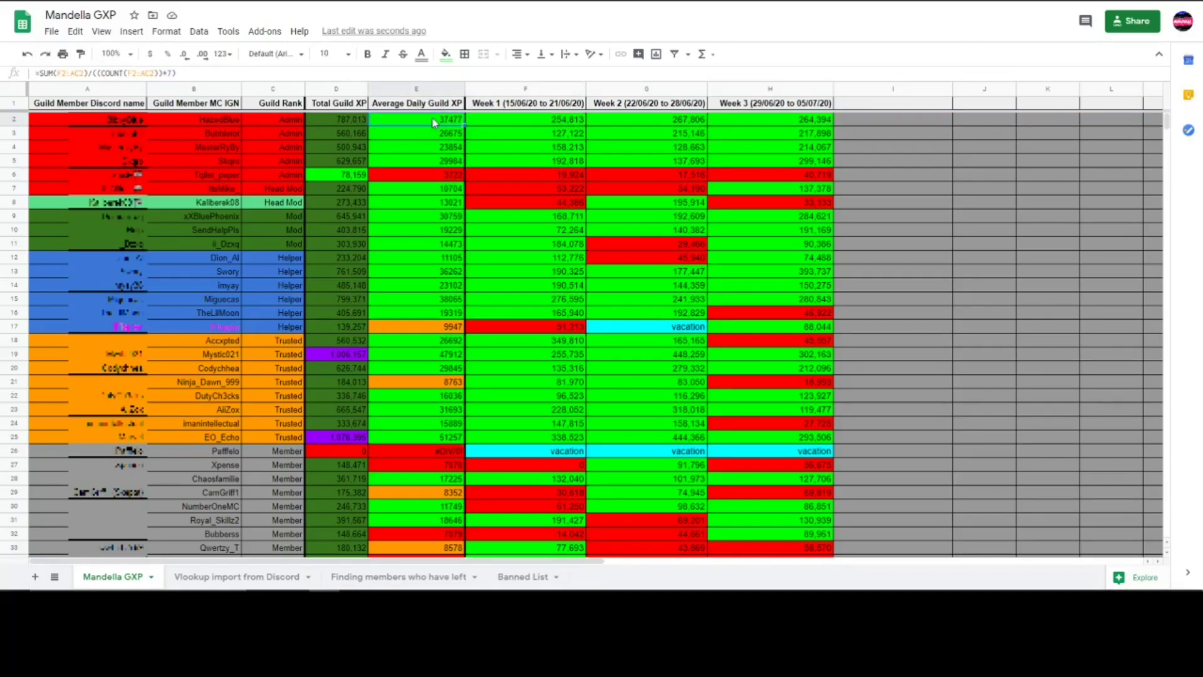
Step: Show the conditional formatting rules applied to Week 1 cell F2 and review the cell colours down the member list
key("Right")
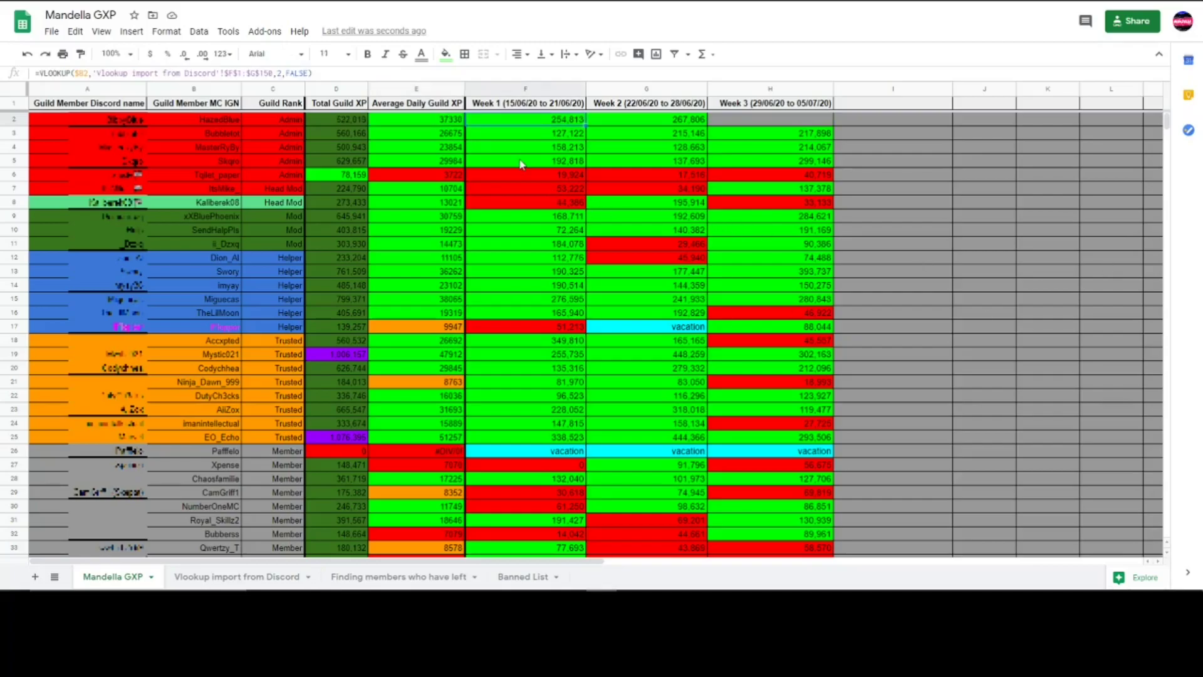
left_click(447, 54)
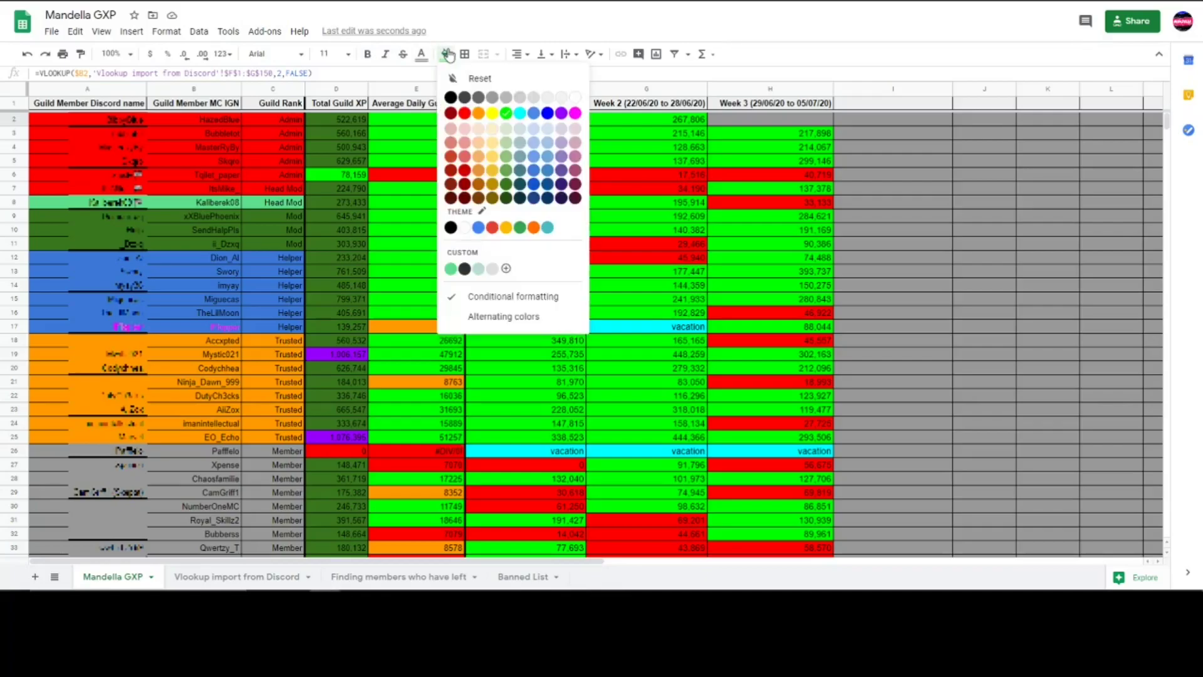
left_click(483, 295)
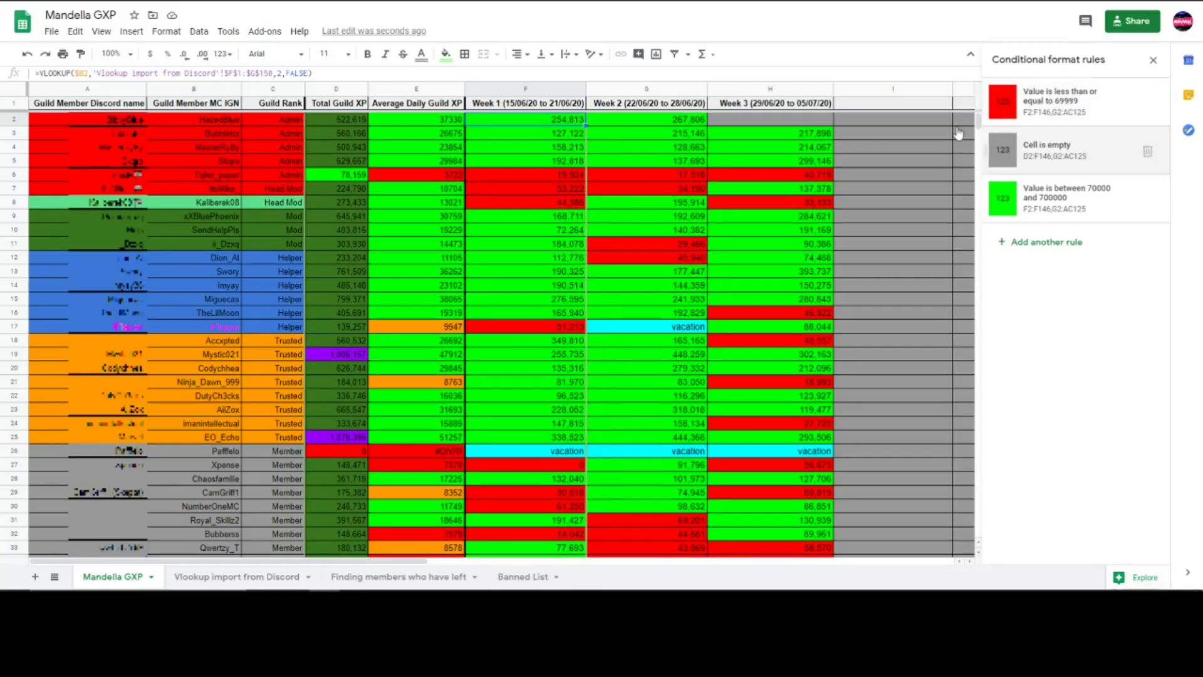
scroll(874, 201, "down", 7)
scroll(874, 201, "up", 7)
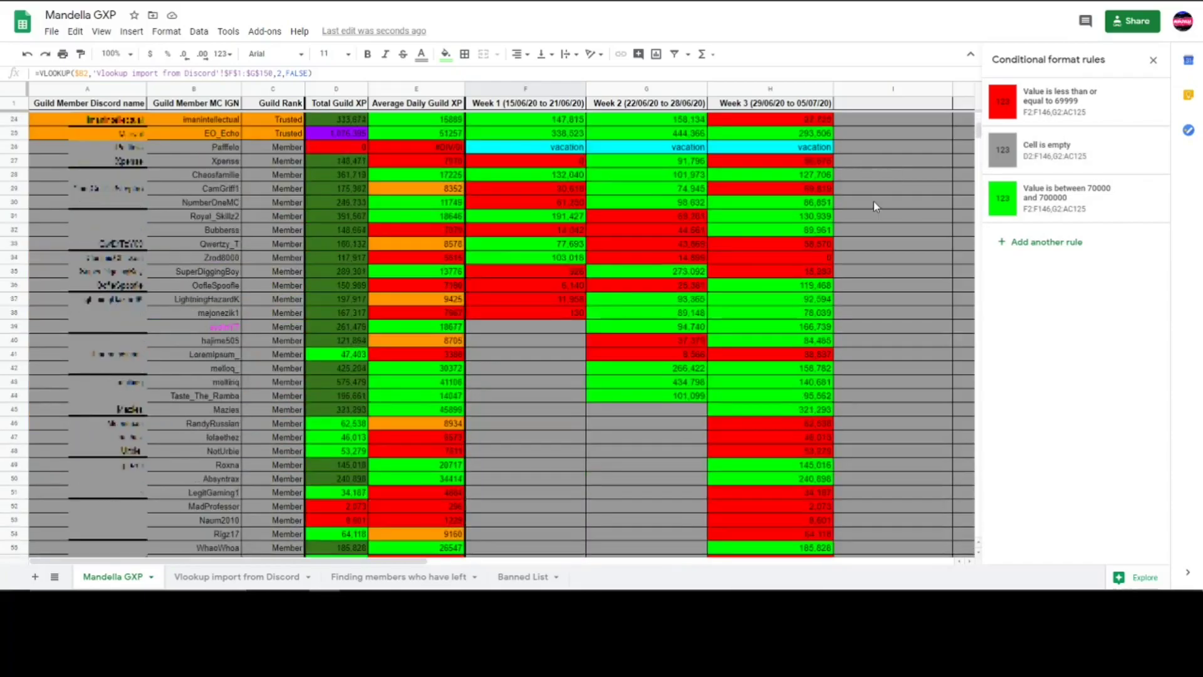